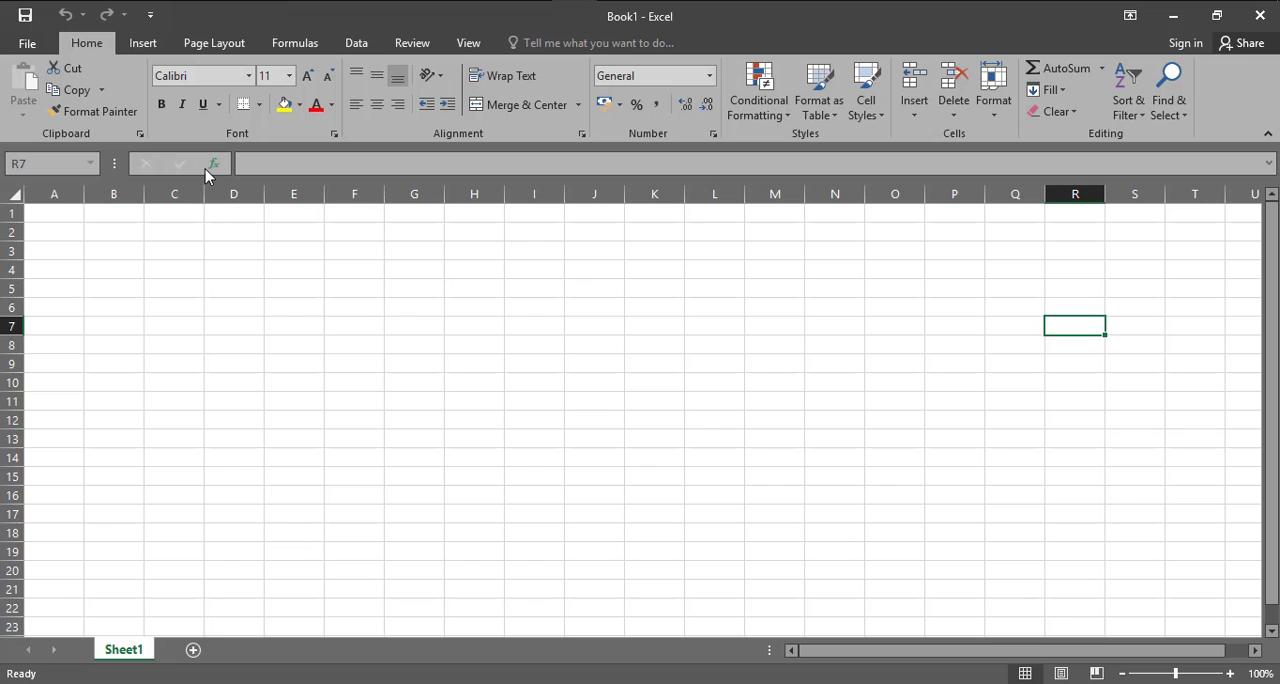
Examine the font, font size and number format choices as examples of drop-down lists
click(248, 77)
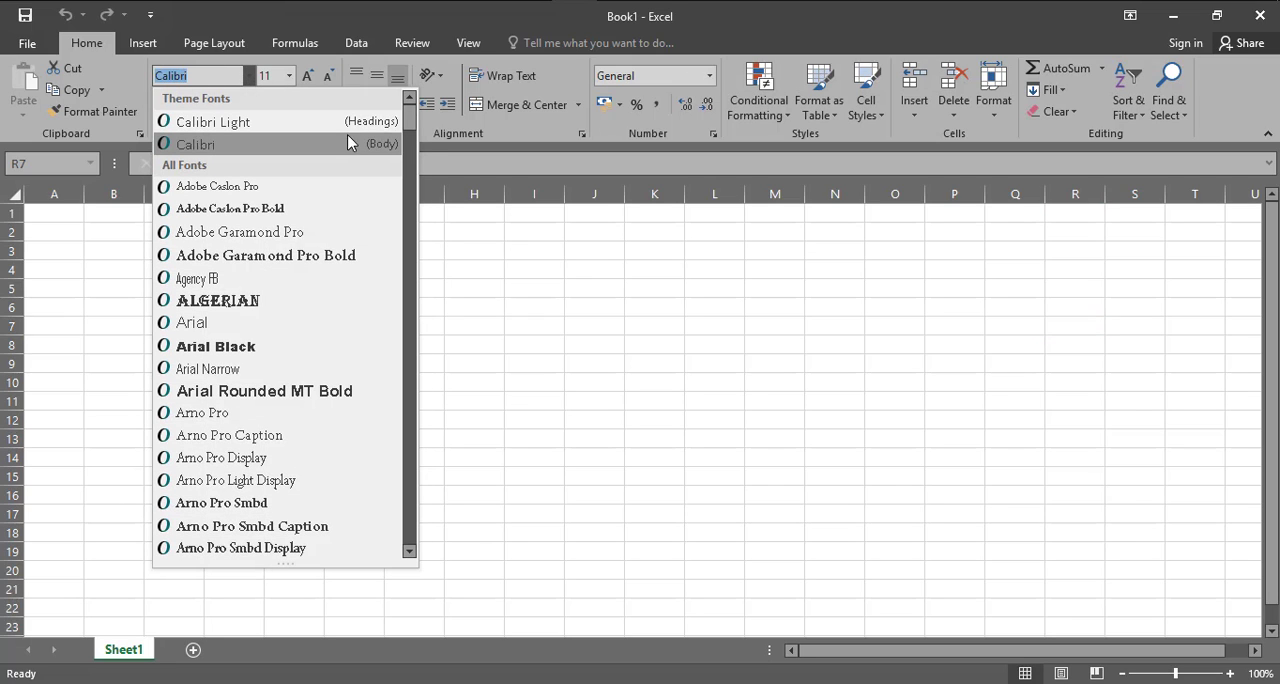
mouse_move(407, 125)
mouse_down()
mouse_move(409, 510)
mouse_move(409, 123)
mouse_move(393, 124)
mouse_up()
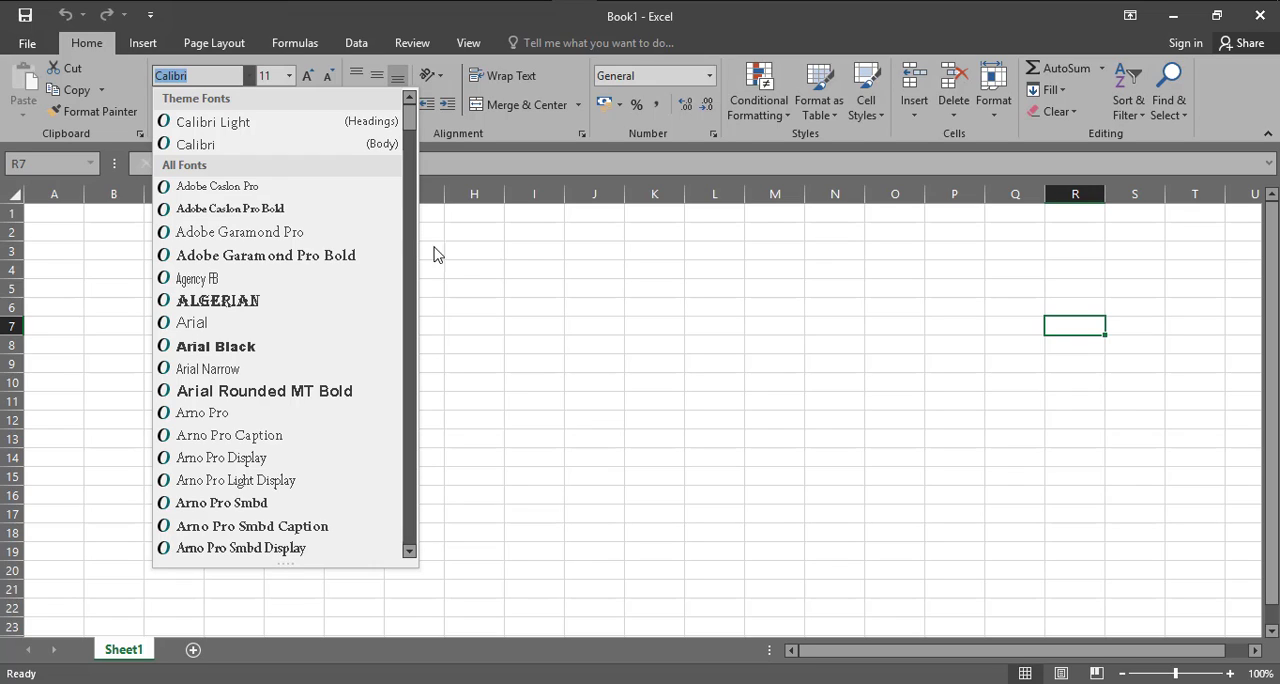
click(491, 309)
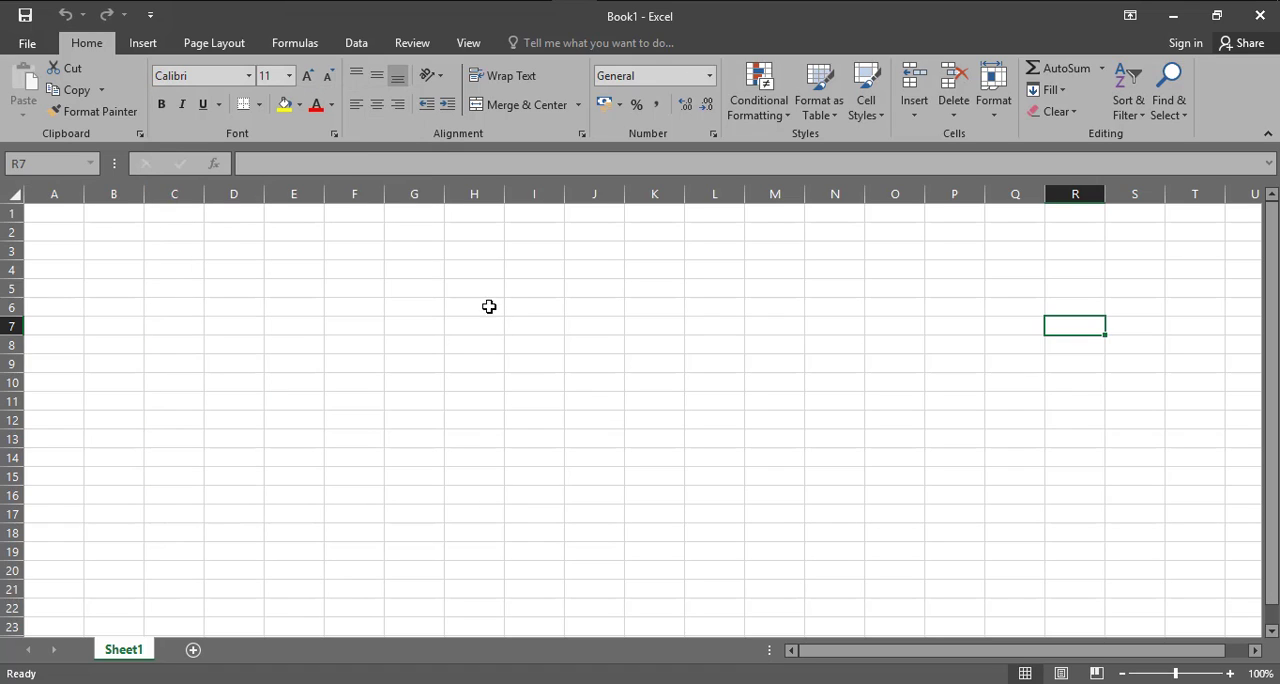
click(289, 83)
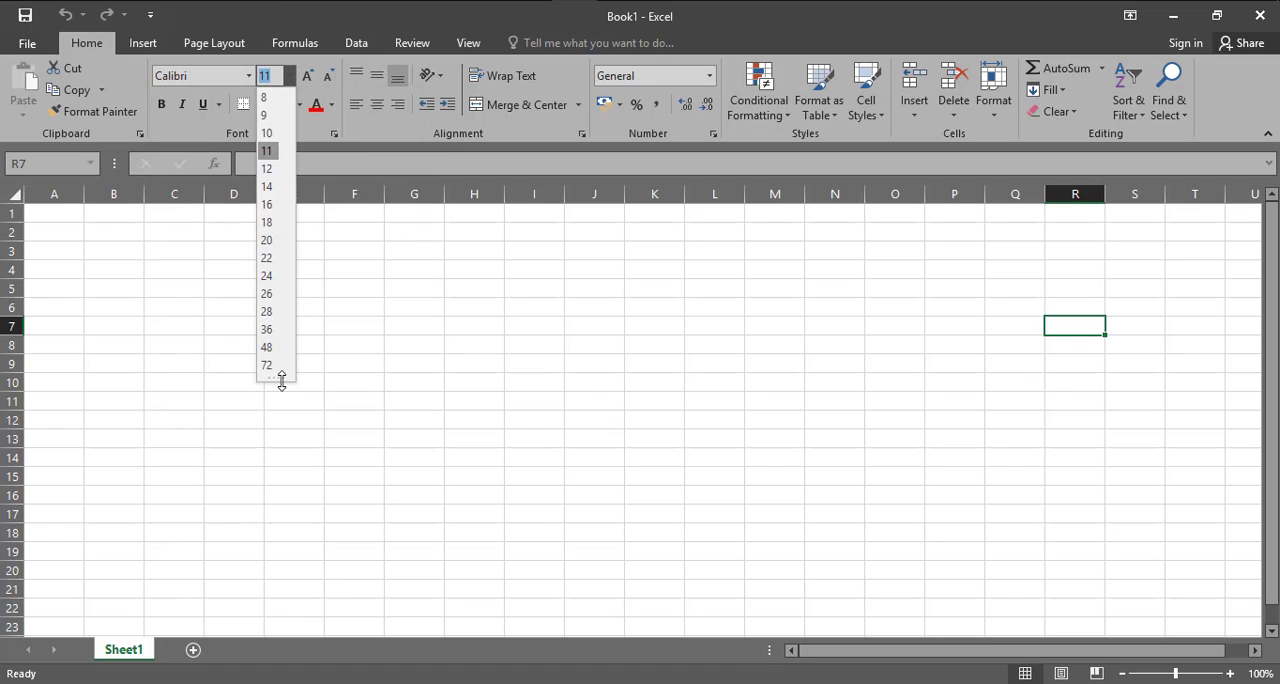
click(517, 331)
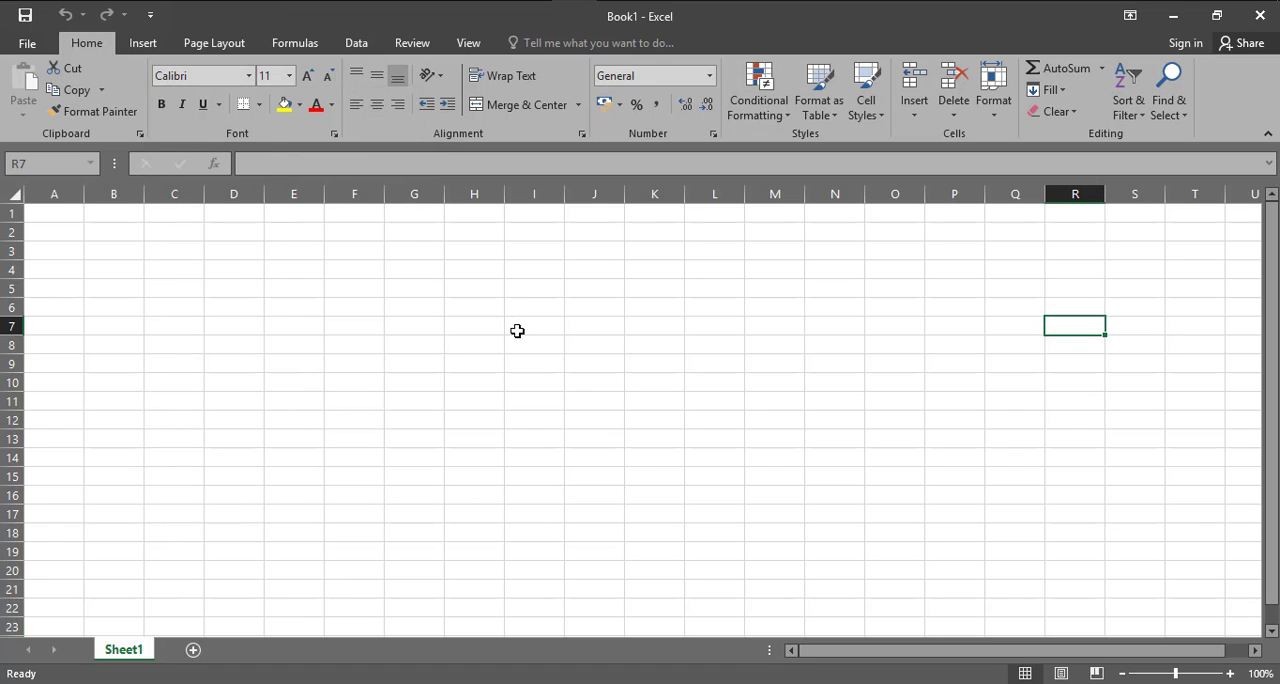
click(709, 80)
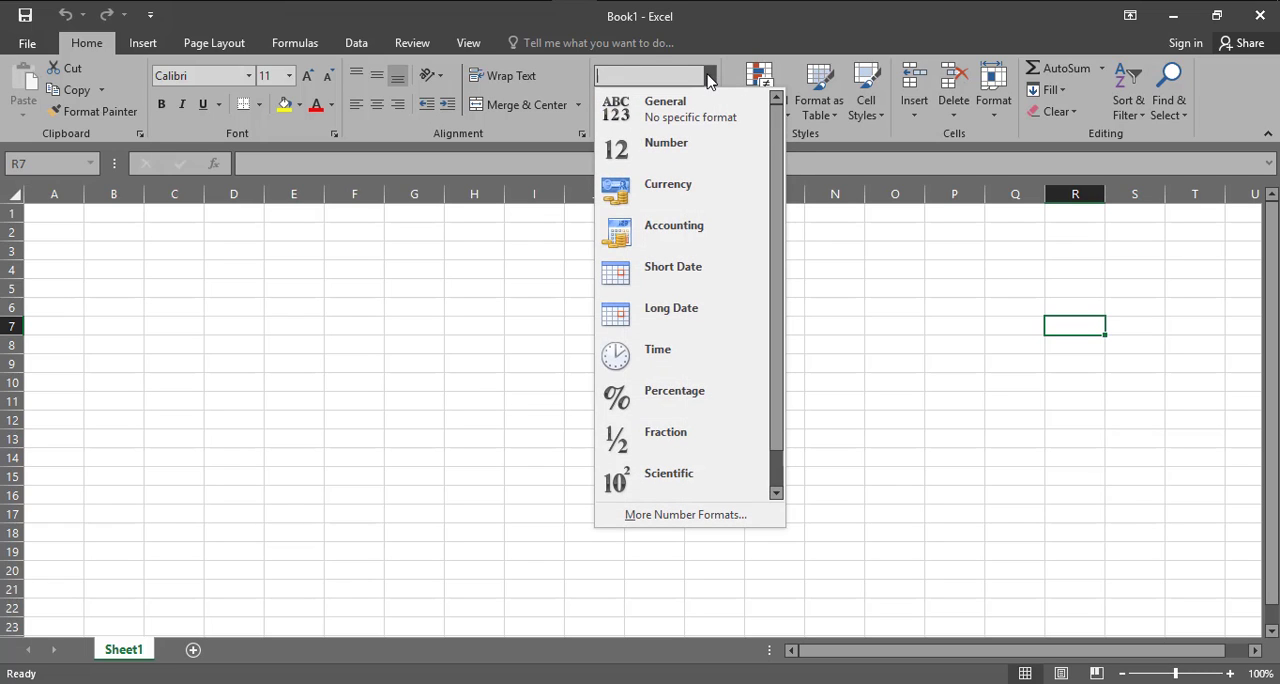
drag(775, 135, 771, 249)
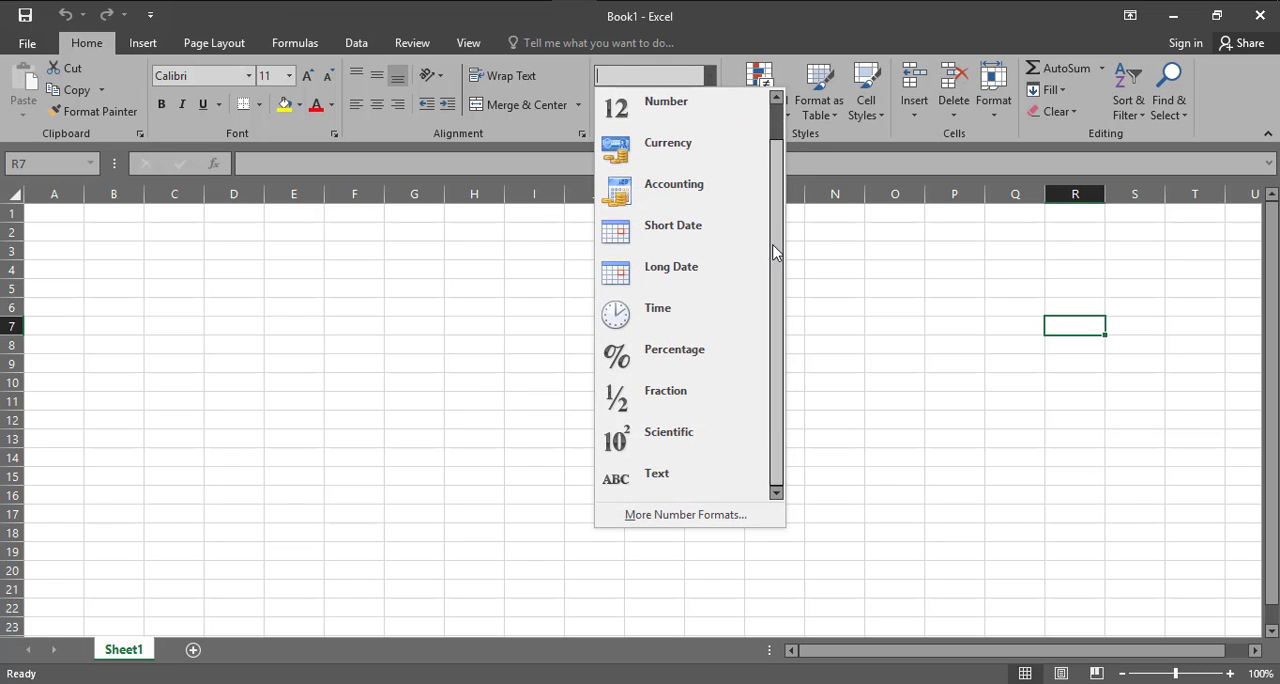
click(877, 350)
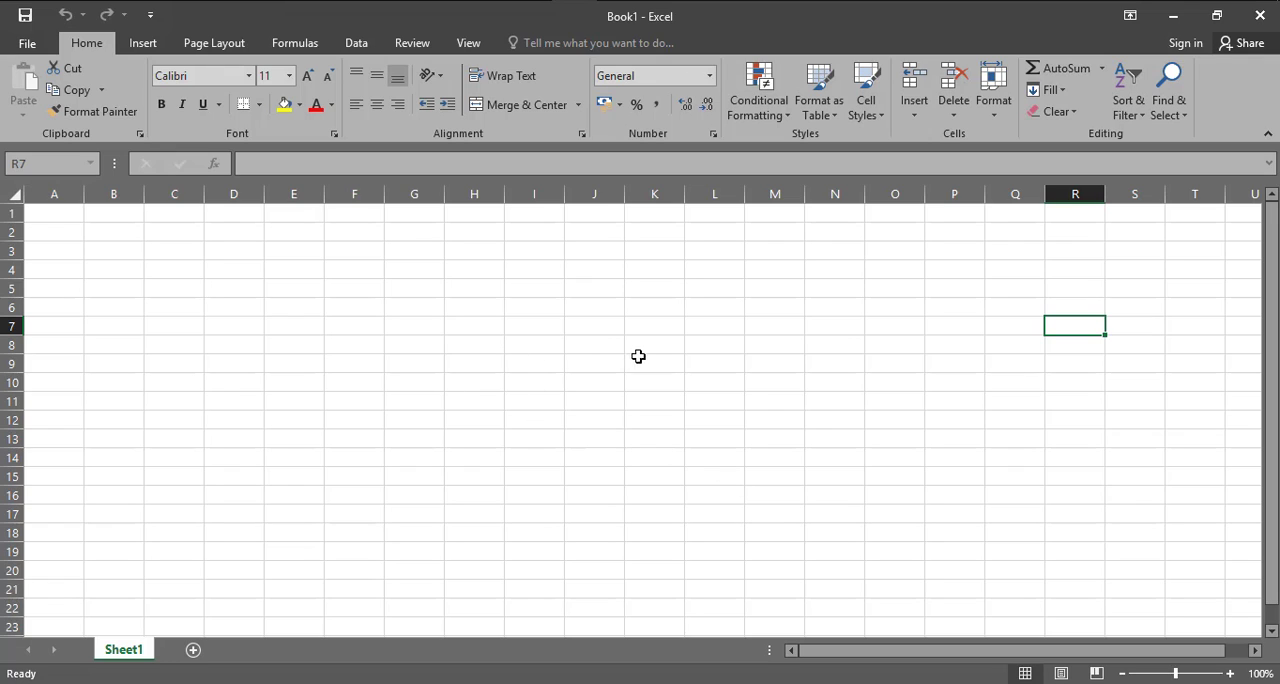
click(721, 191)
click(789, 250)
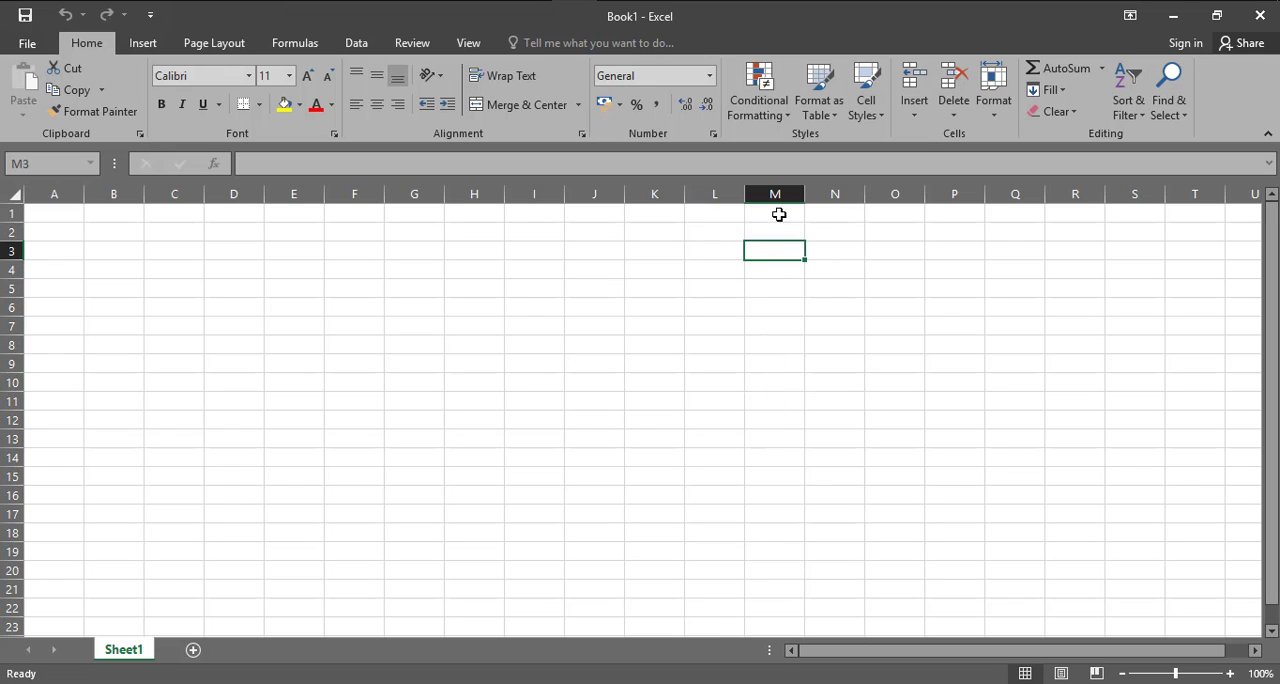
drag(779, 214, 775, 400)
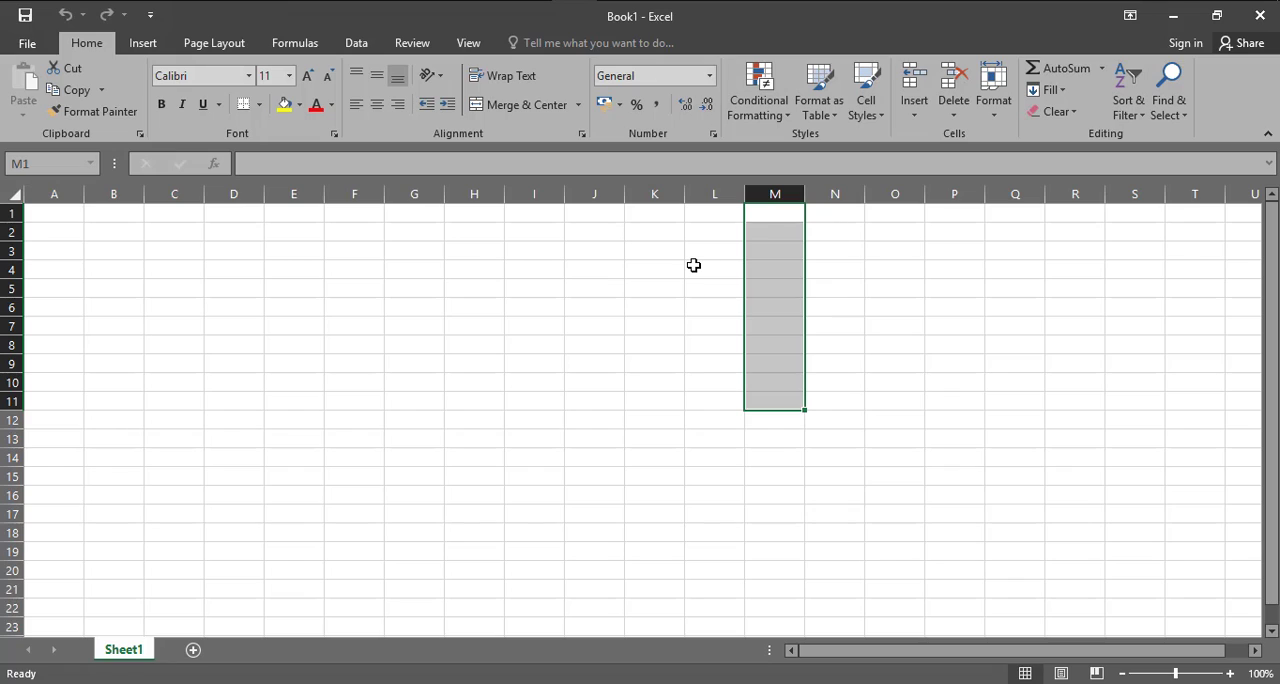
click(655, 196)
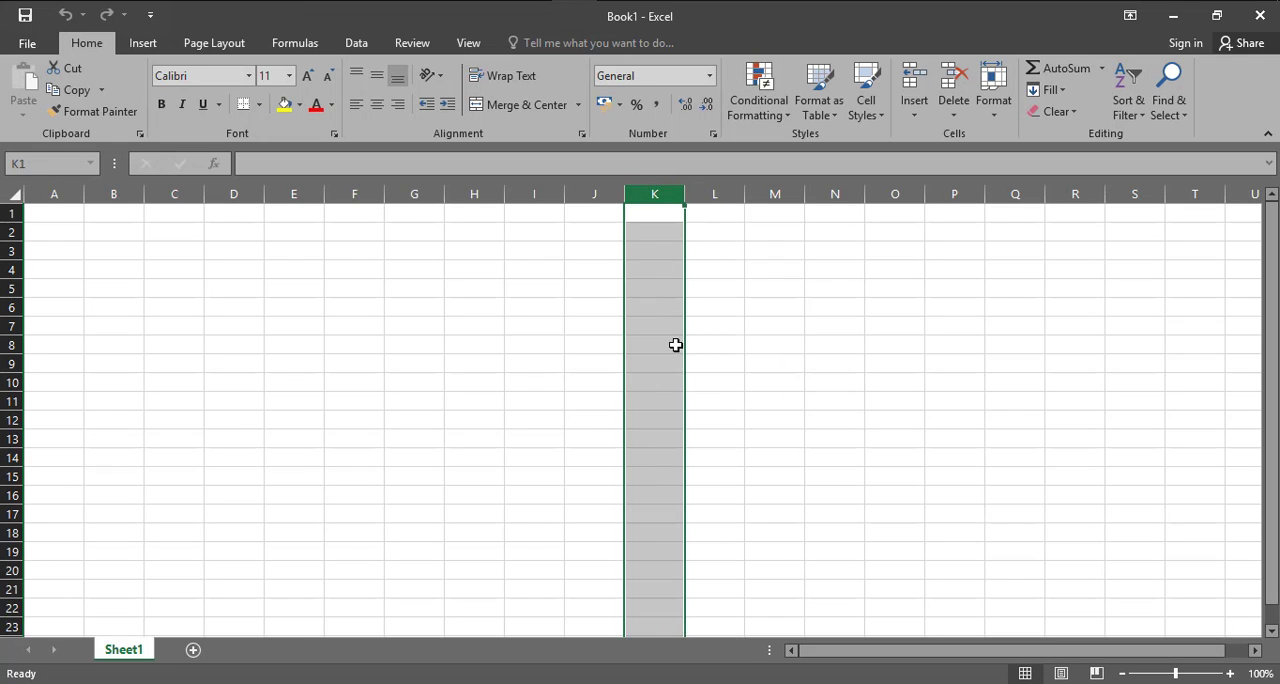
click(652, 215)
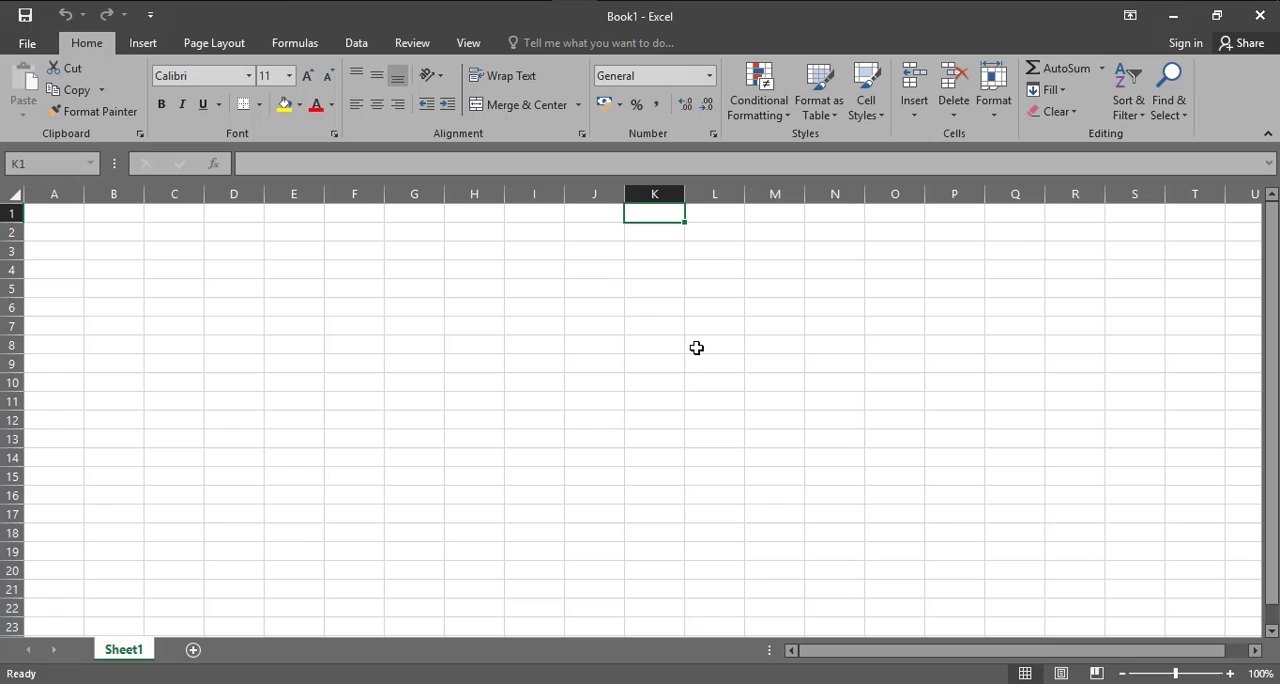
click(652, 270)
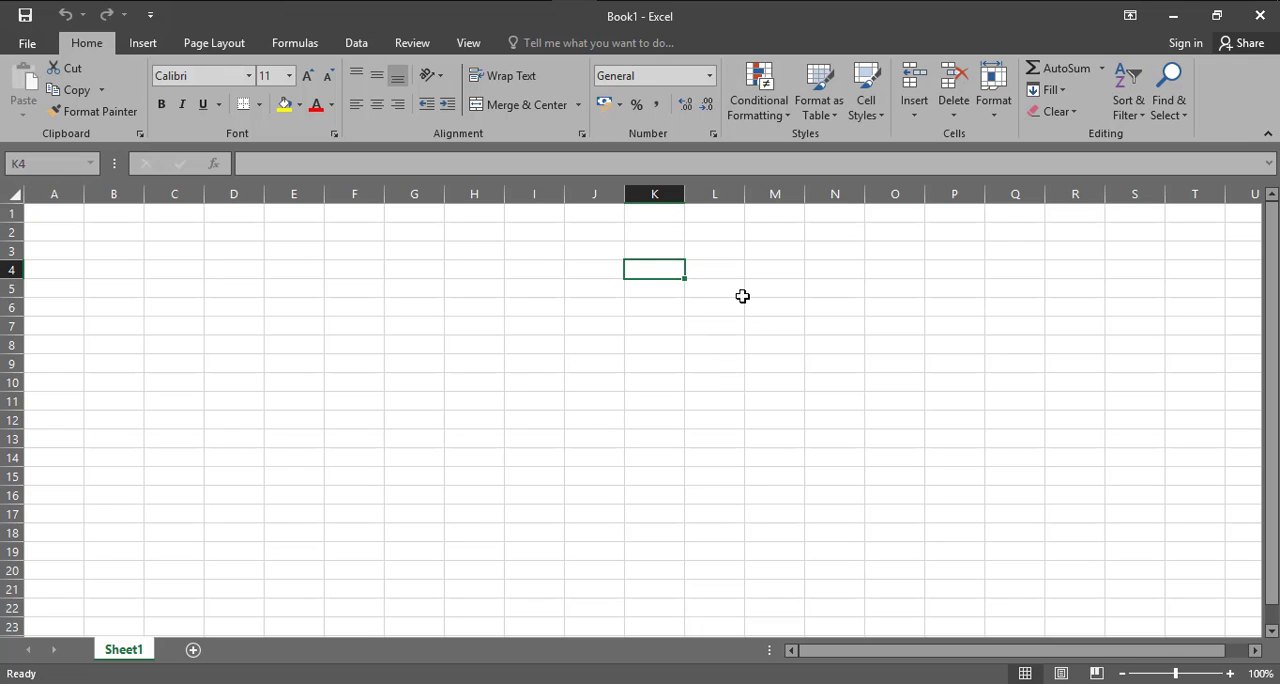
drag(711, 228, 716, 414)
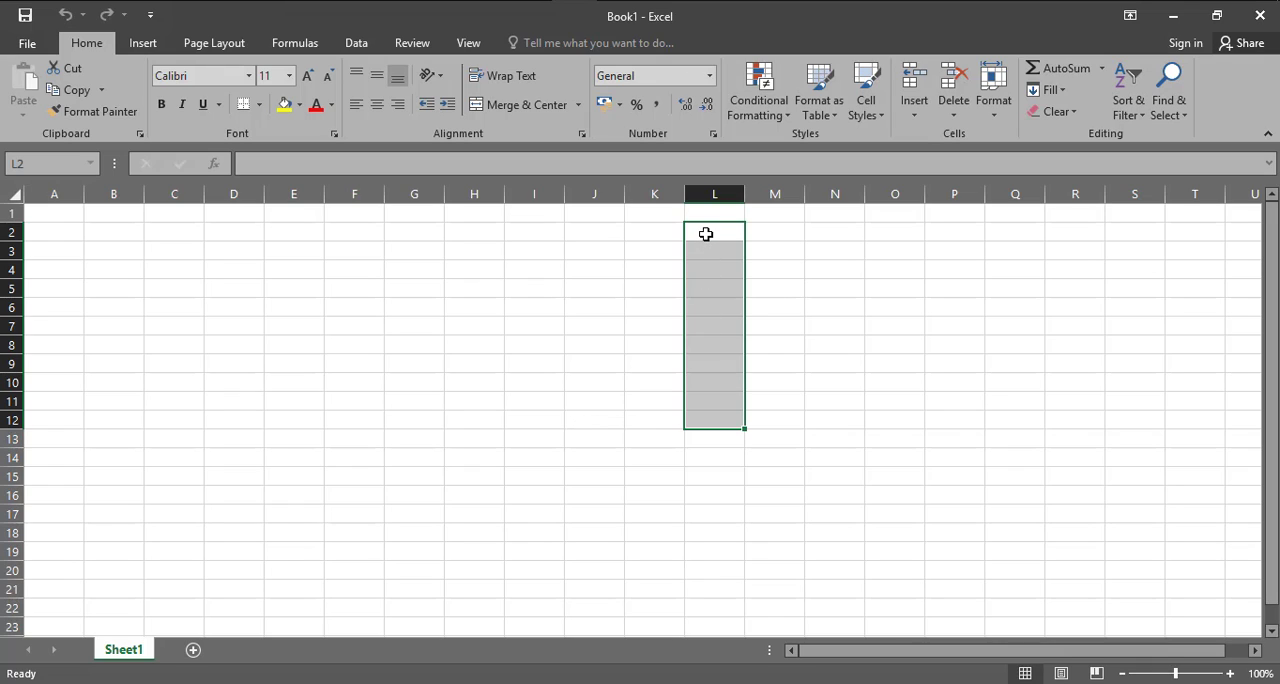
drag(706, 230, 717, 428)
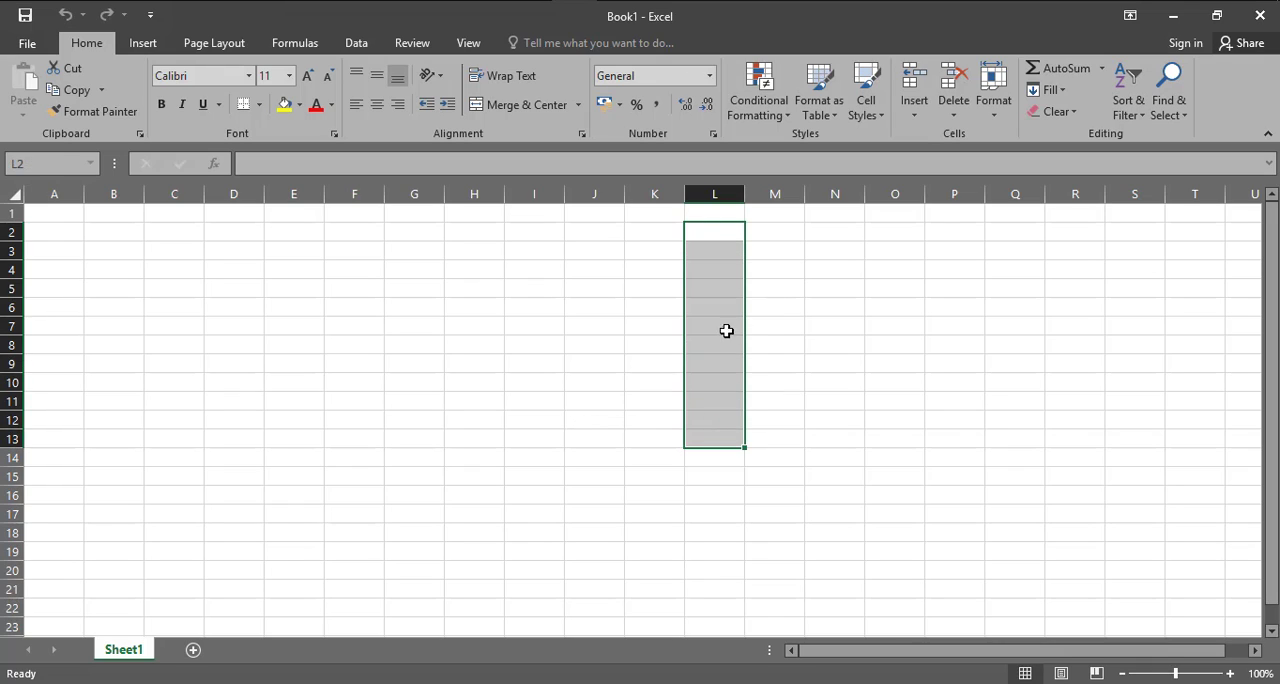
Enter the heading State in cell L1 and widen column L to about three times its width
key(Up)
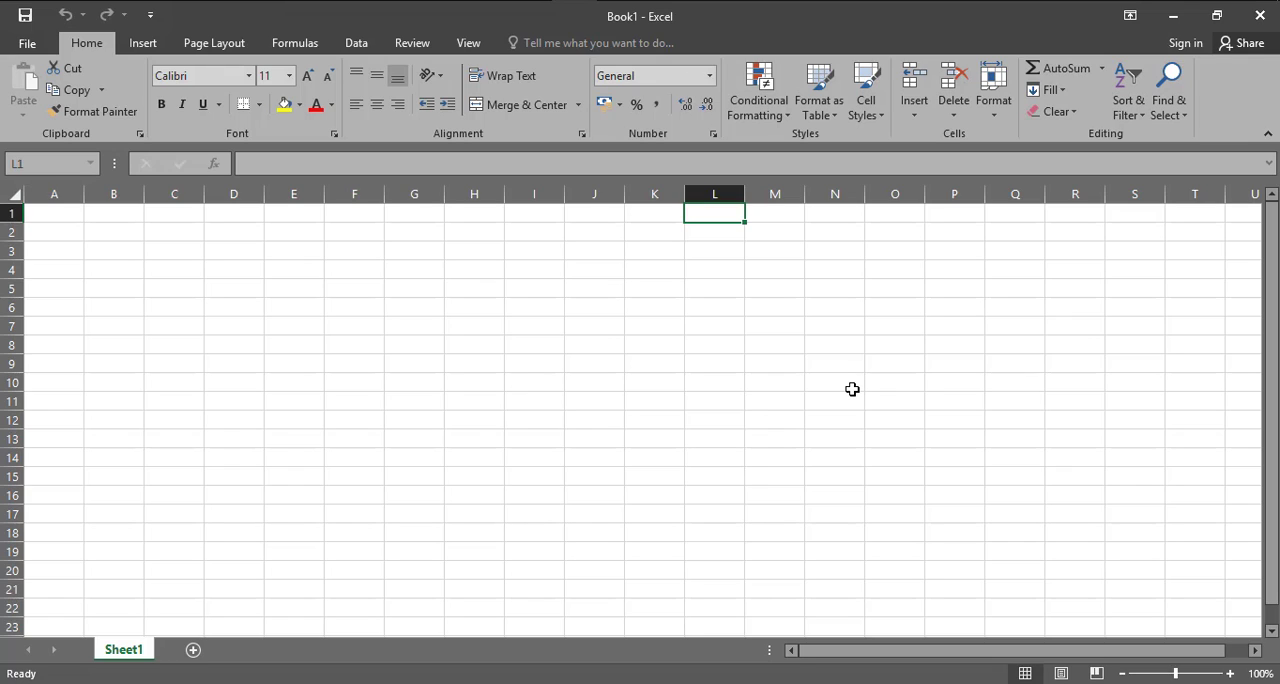
text(State)
key(Return)
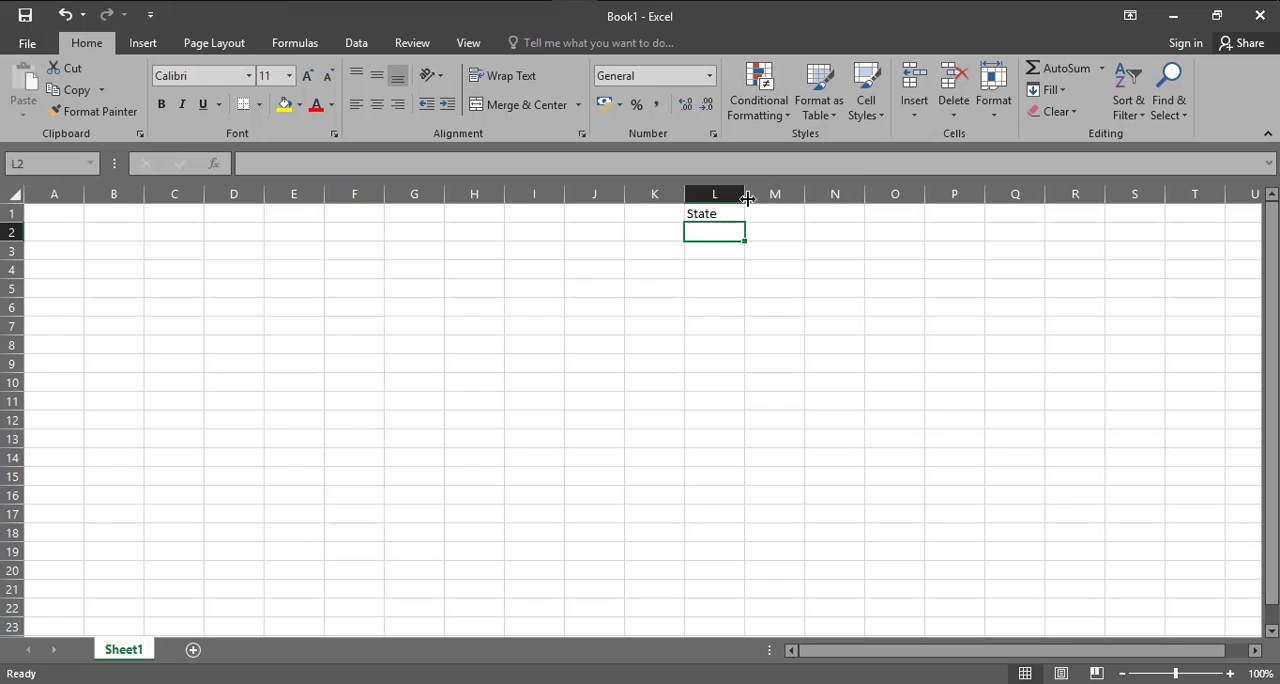
drag(745, 195, 864, 197)
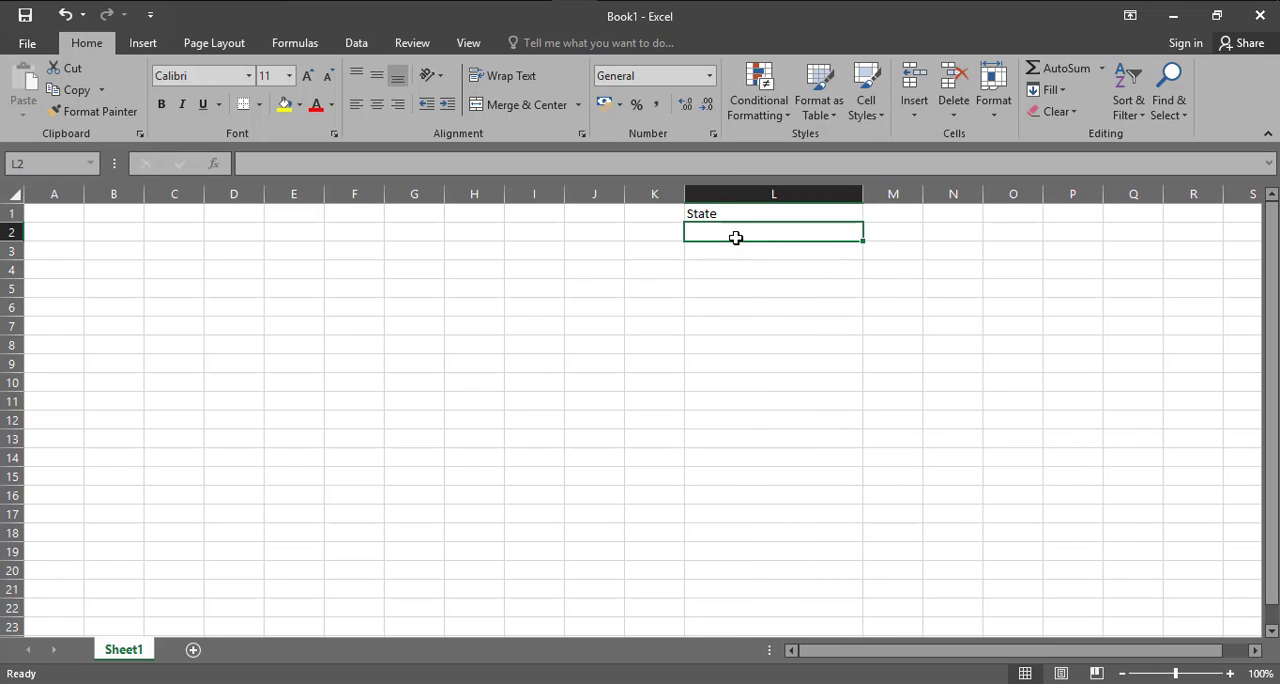
Open the data validation settings for cells L2:L12 and review the input message and error alert options
drag(737, 235, 731, 426)
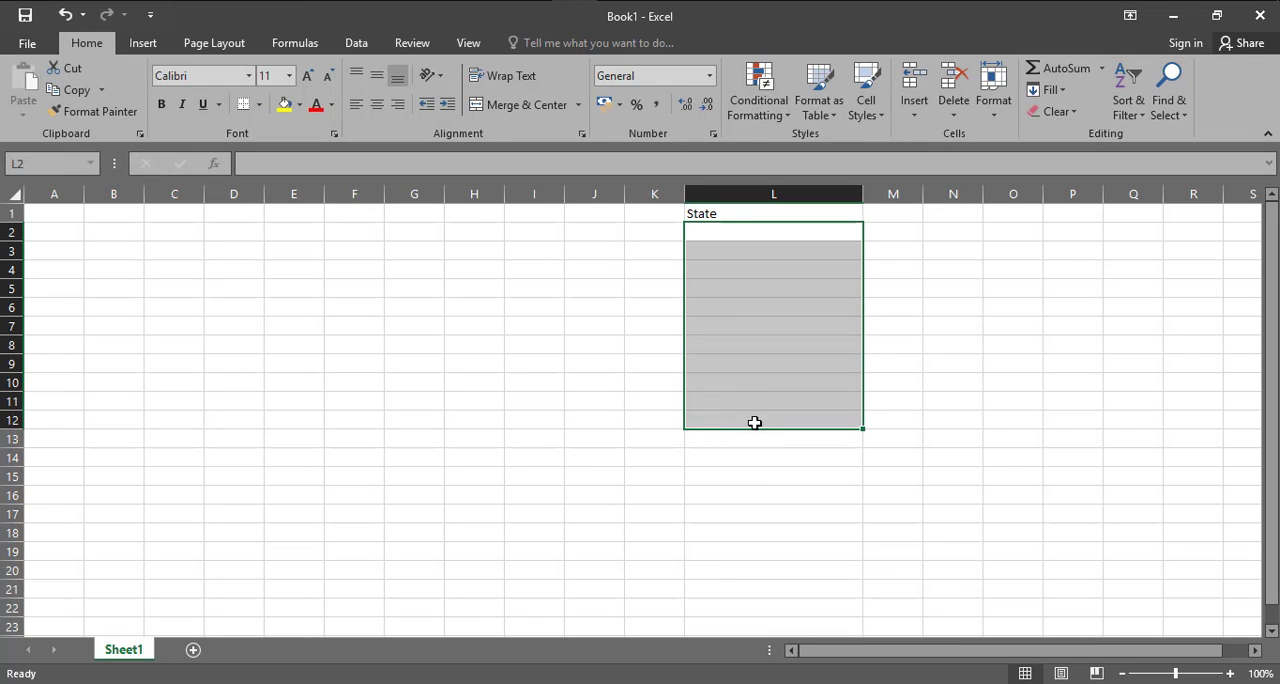
click(357, 48)
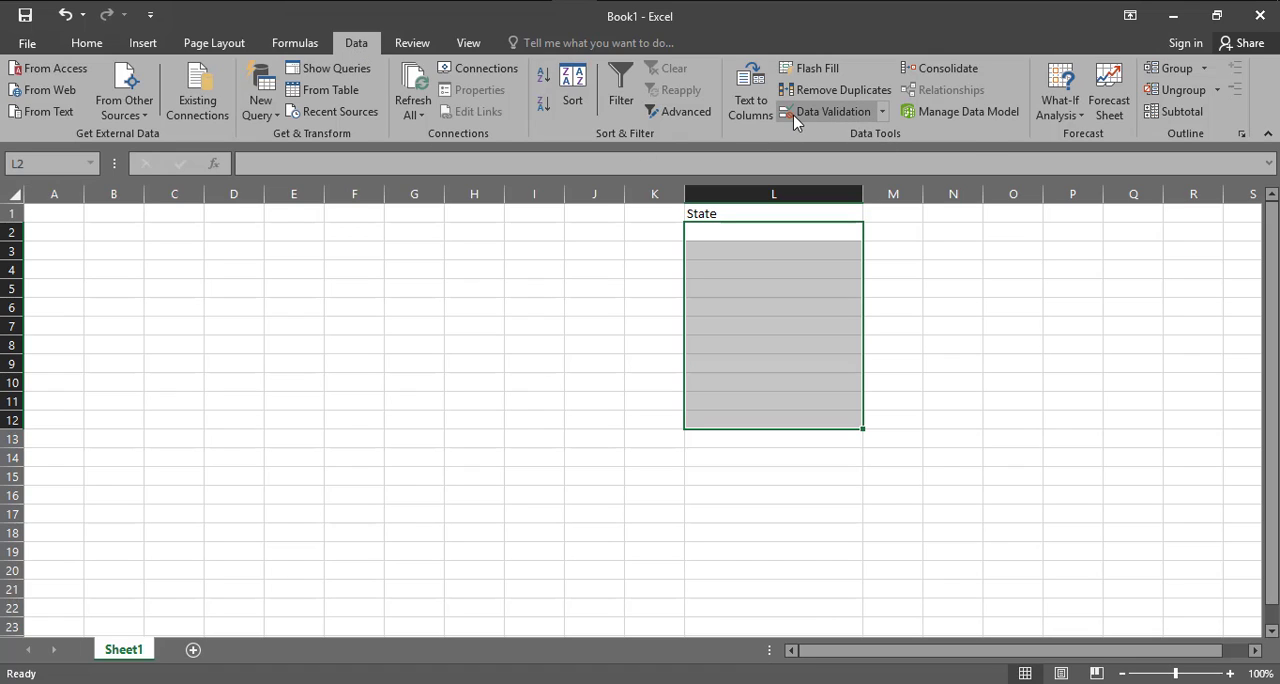
click(883, 112)
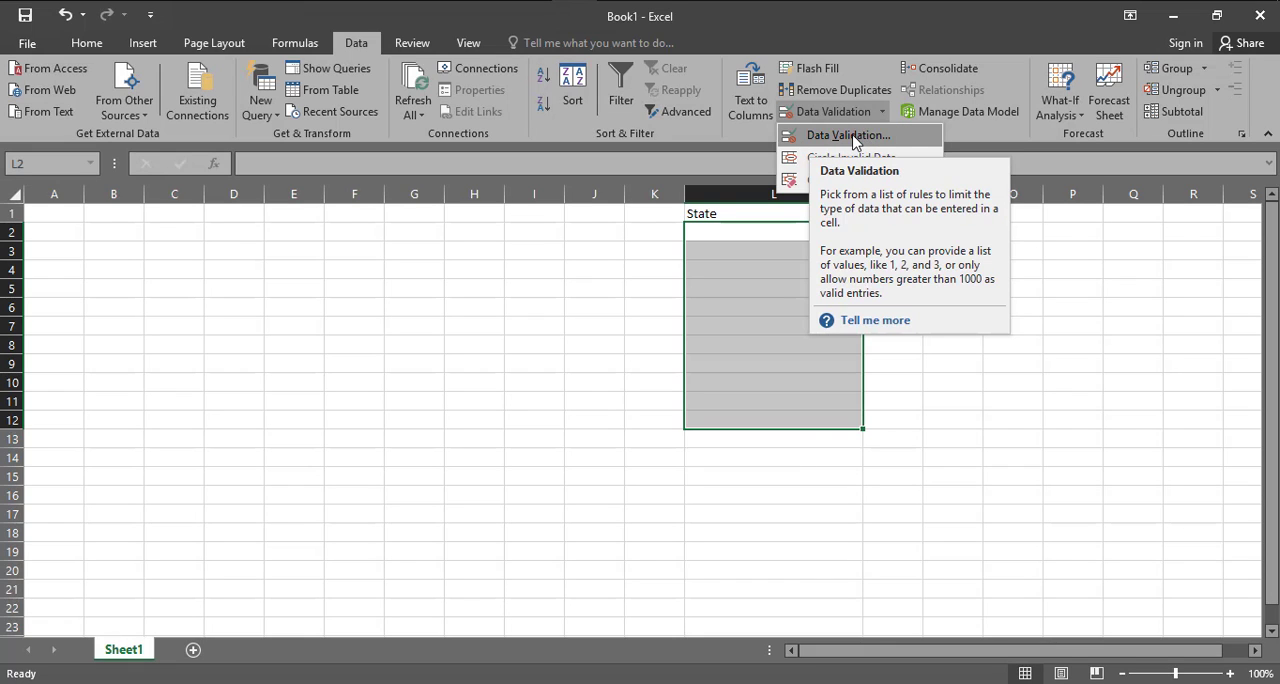
click(850, 135)
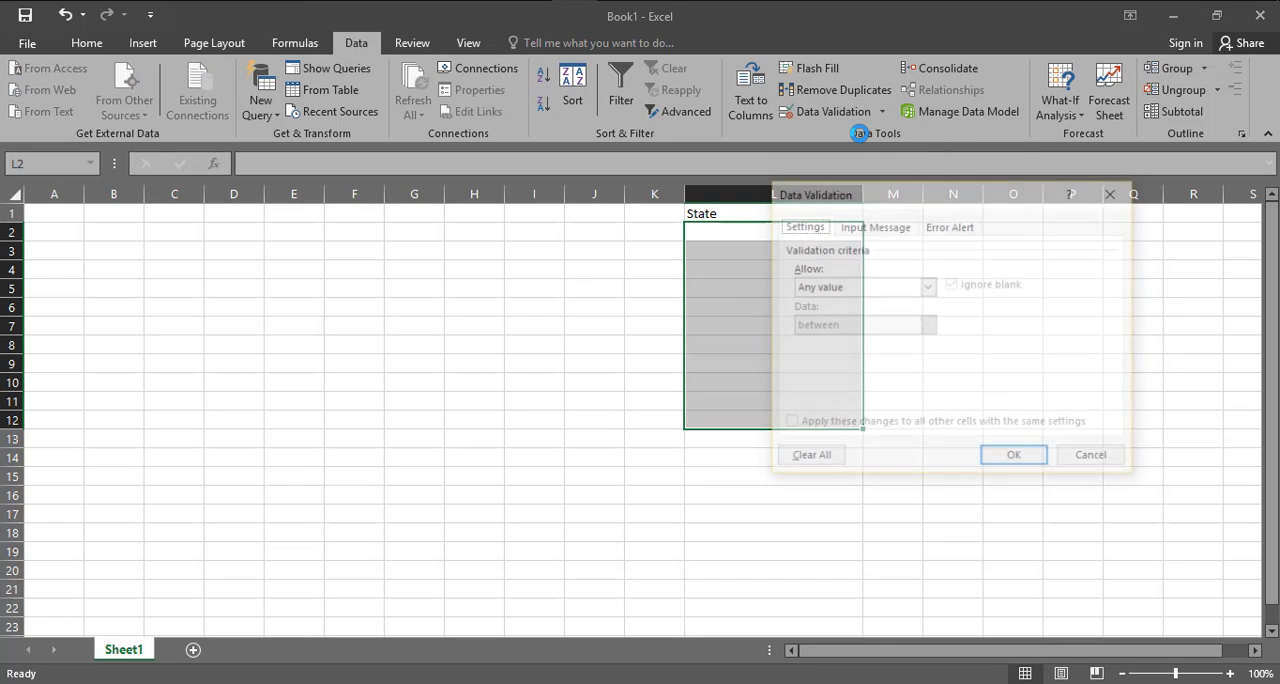
drag(817, 232, 431, 249)
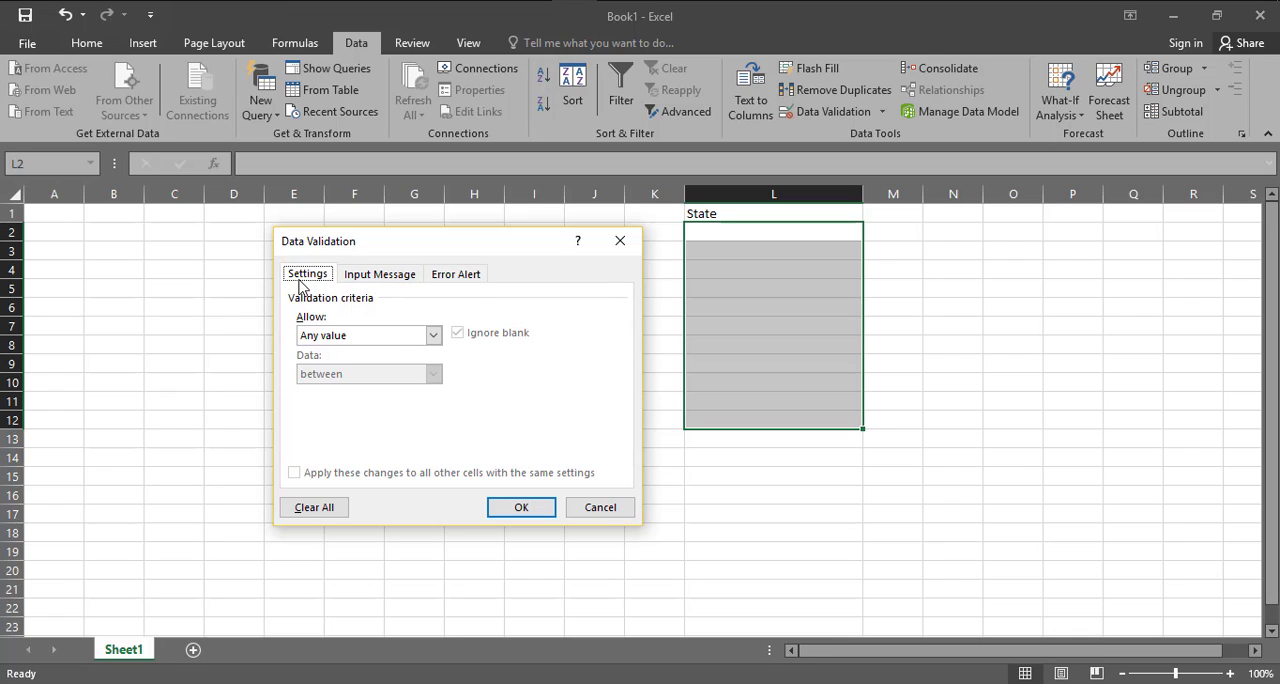
click(391, 283)
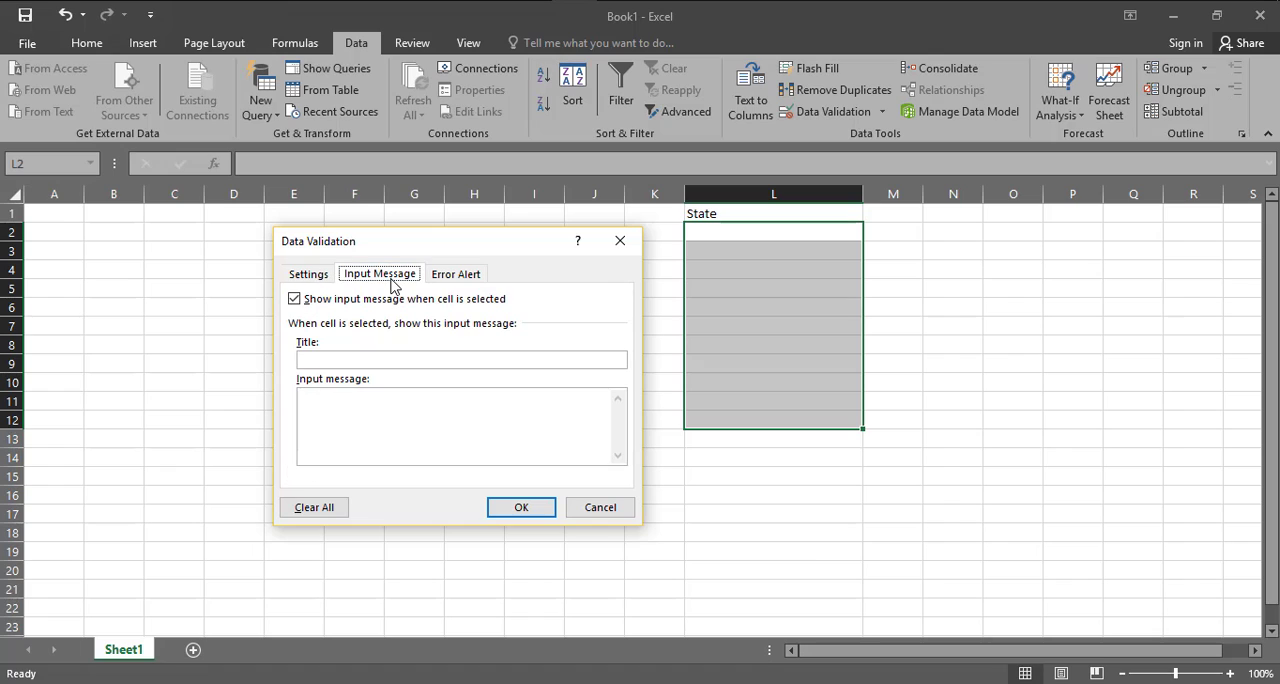
click(450, 278)
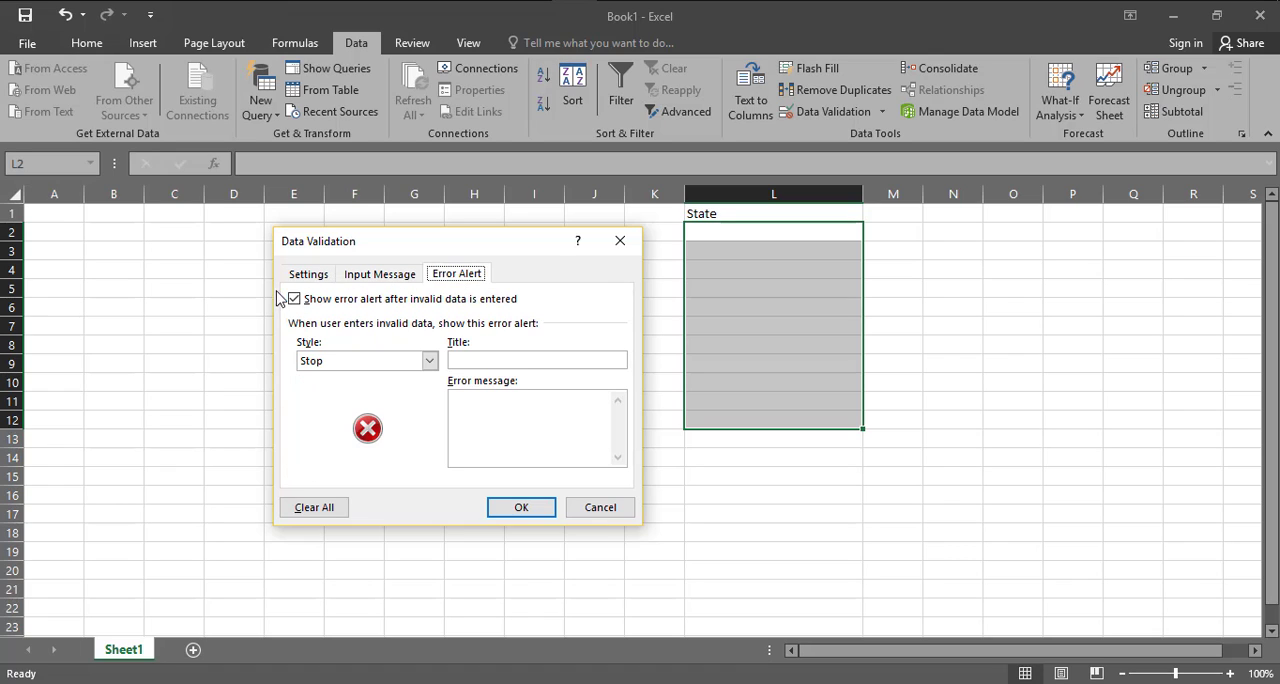
click(308, 275)
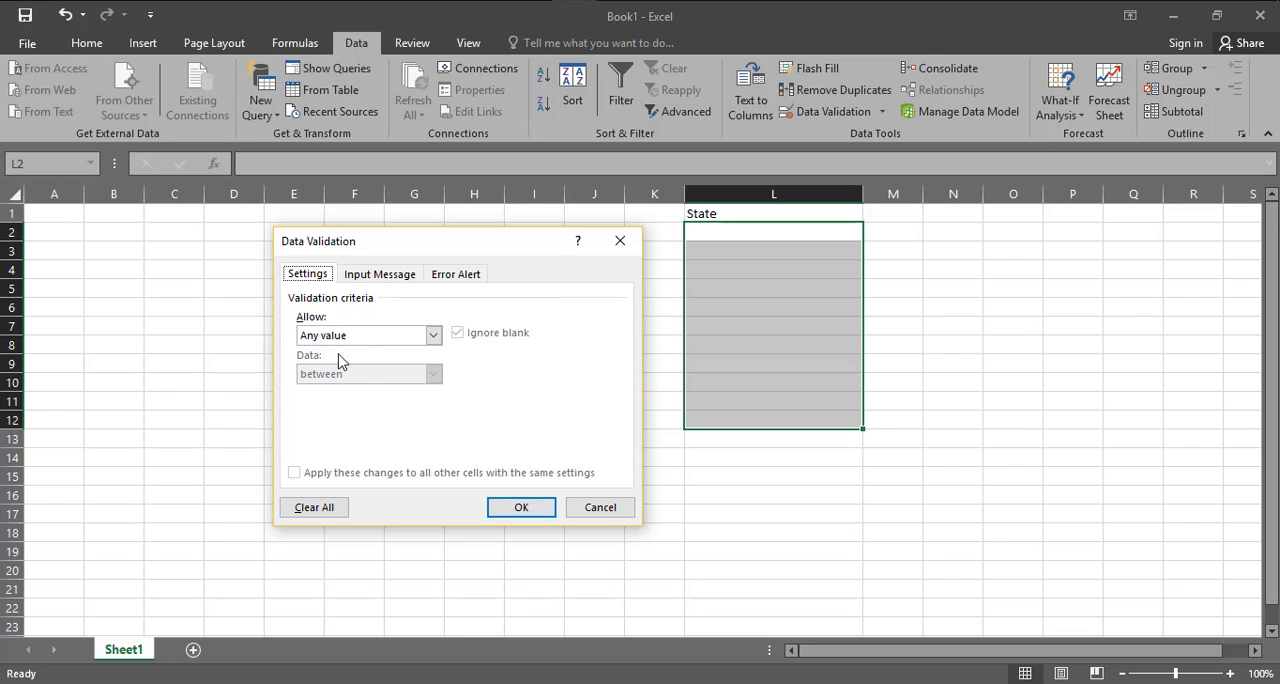
Set the validation criteria to allow a List, with Ignore blank and In-cell dropdown enabled
click(432, 336)
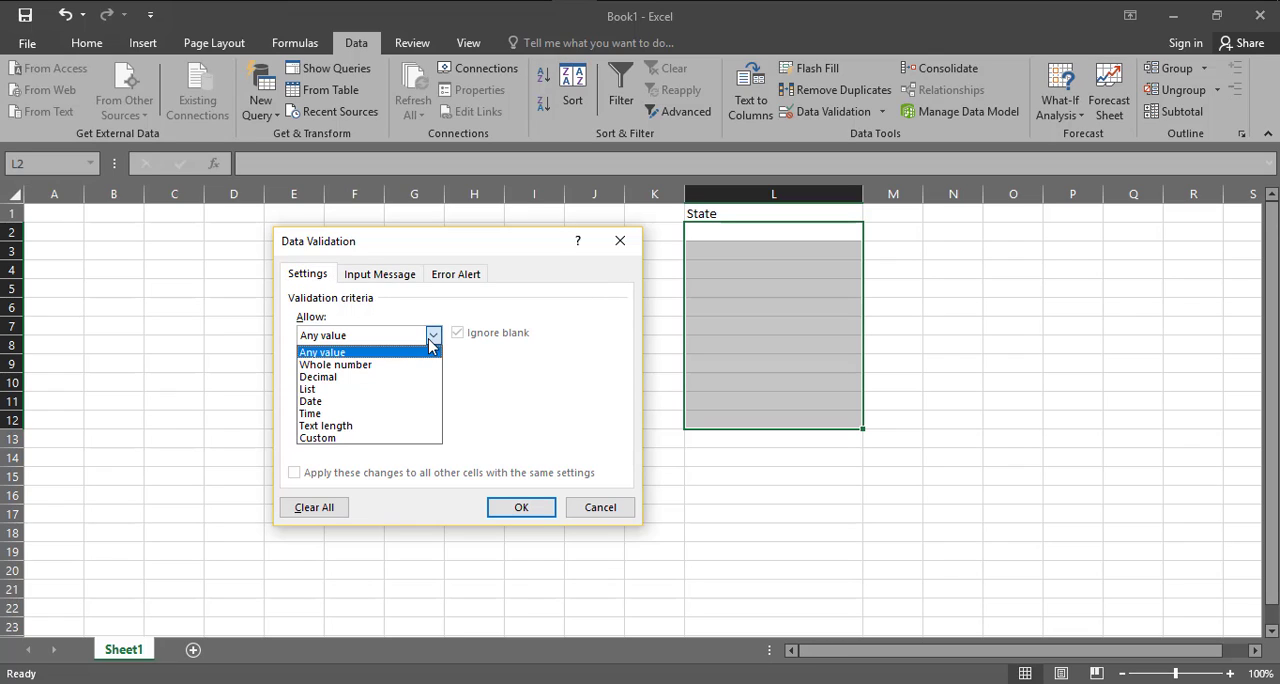
click(340, 397)
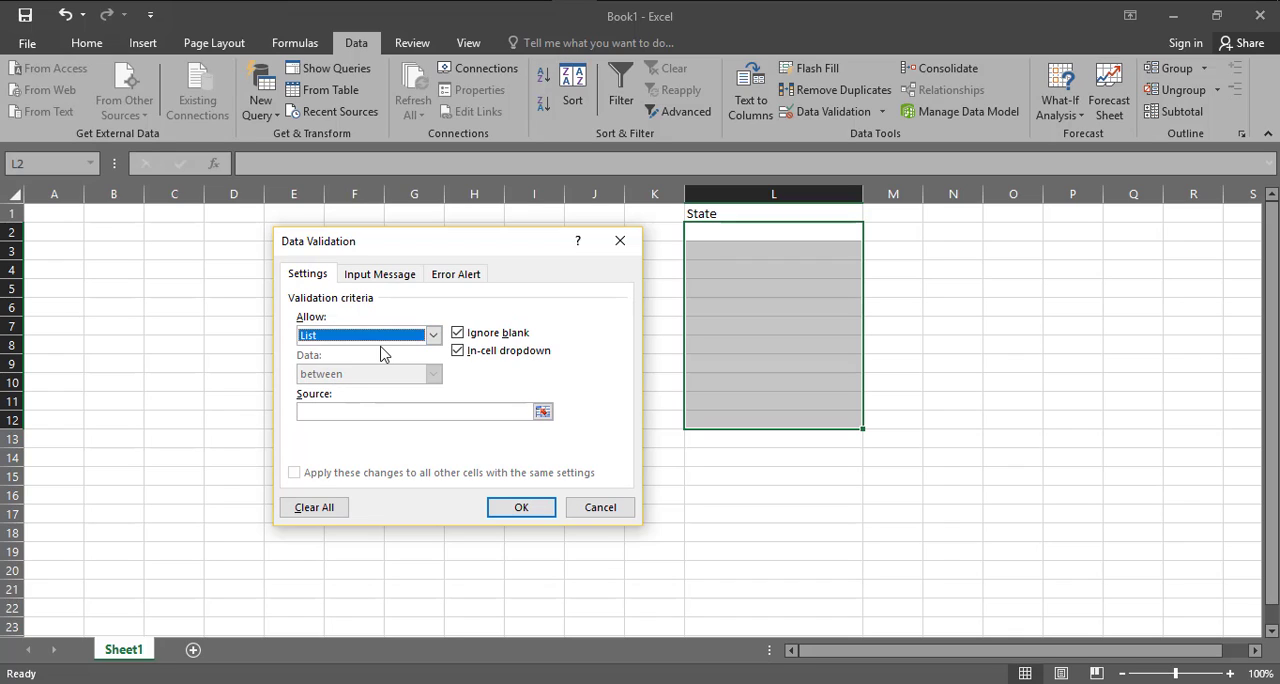
click(458, 333)
click(459, 334)
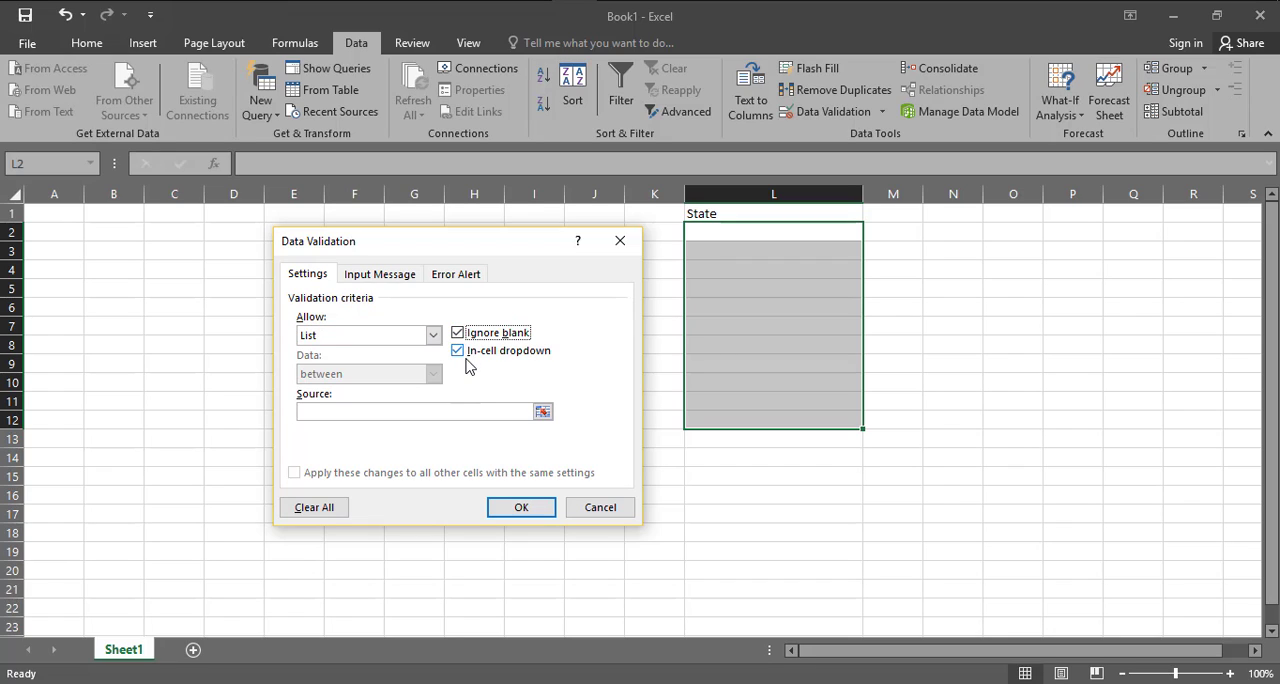
click(460, 355)
click(461, 355)
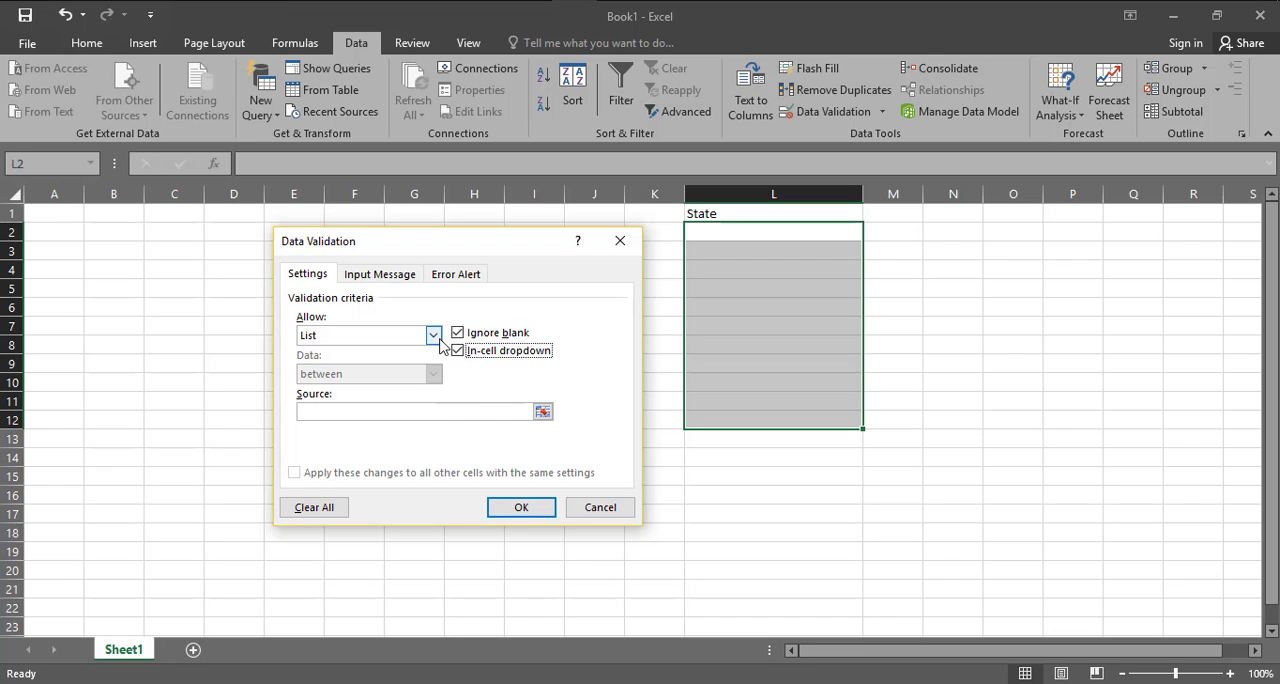
Set the list source to Tamil Nadu,Karanataka,Kerala,Andhra Pradesh,Telangana and apply the validation
click(355, 412)
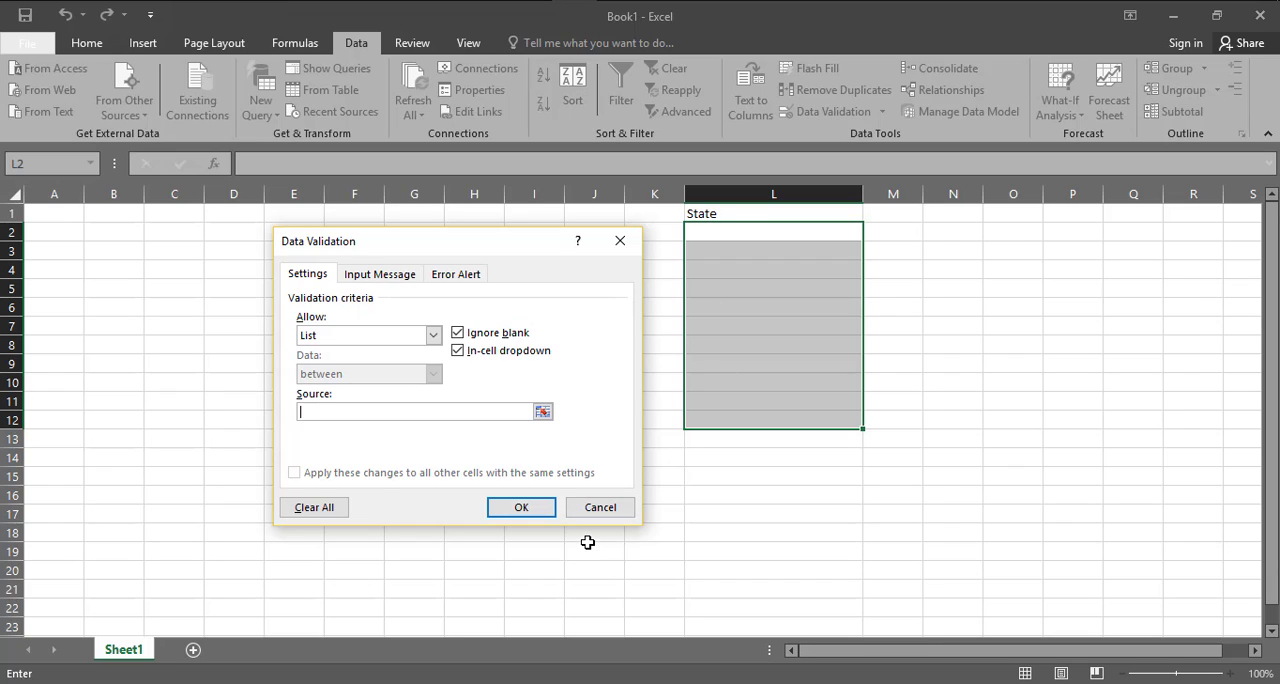
text(Tamil Nadu,)
text(Kar)
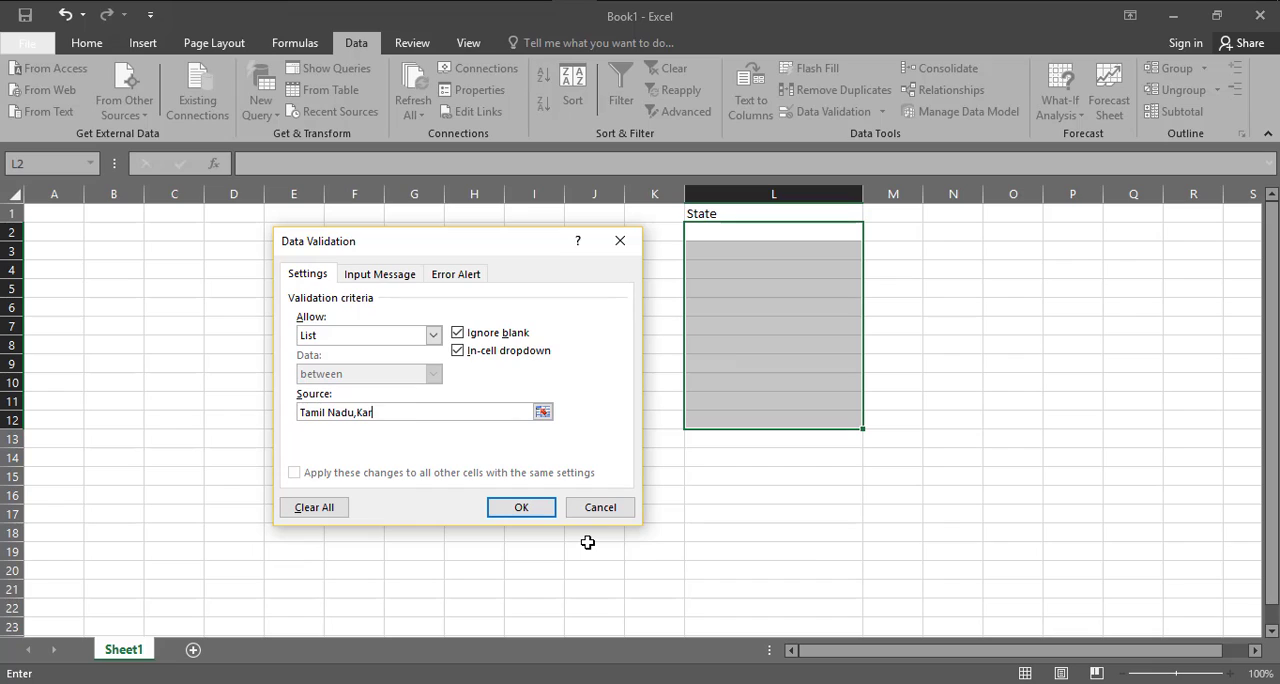
text(anataka,kerala,)
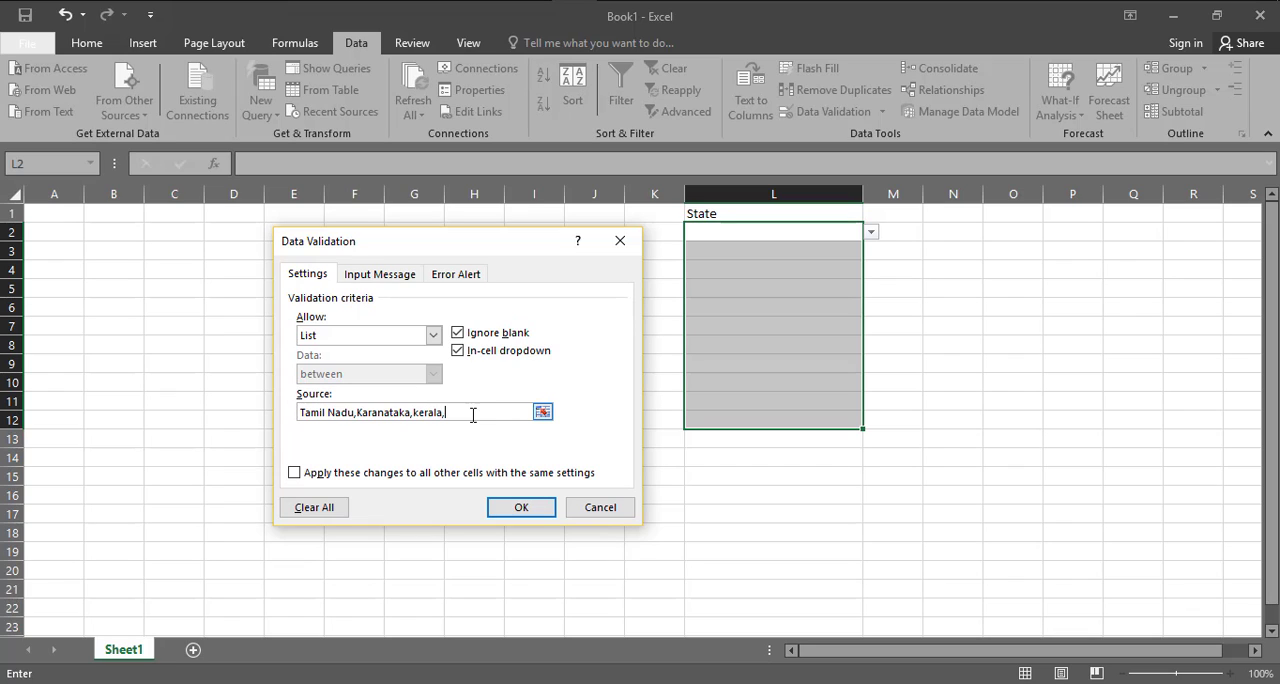
text(Andhra Pradesh,Telangana)
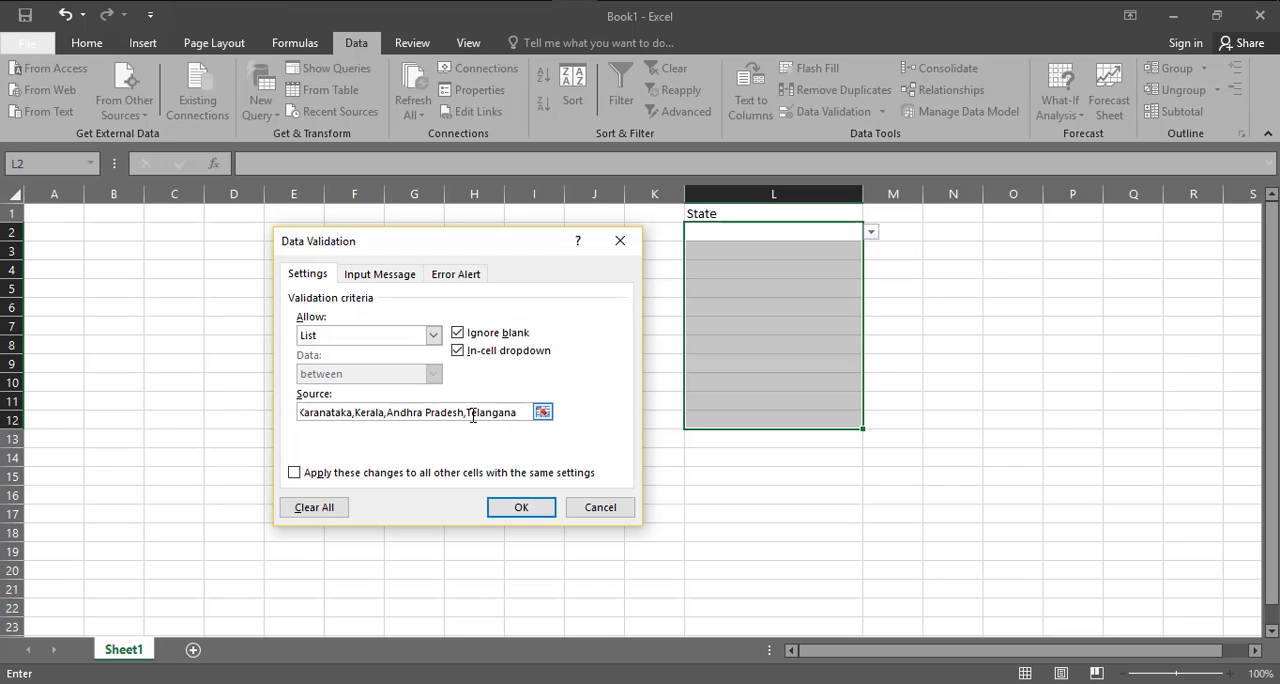
click(521, 508)
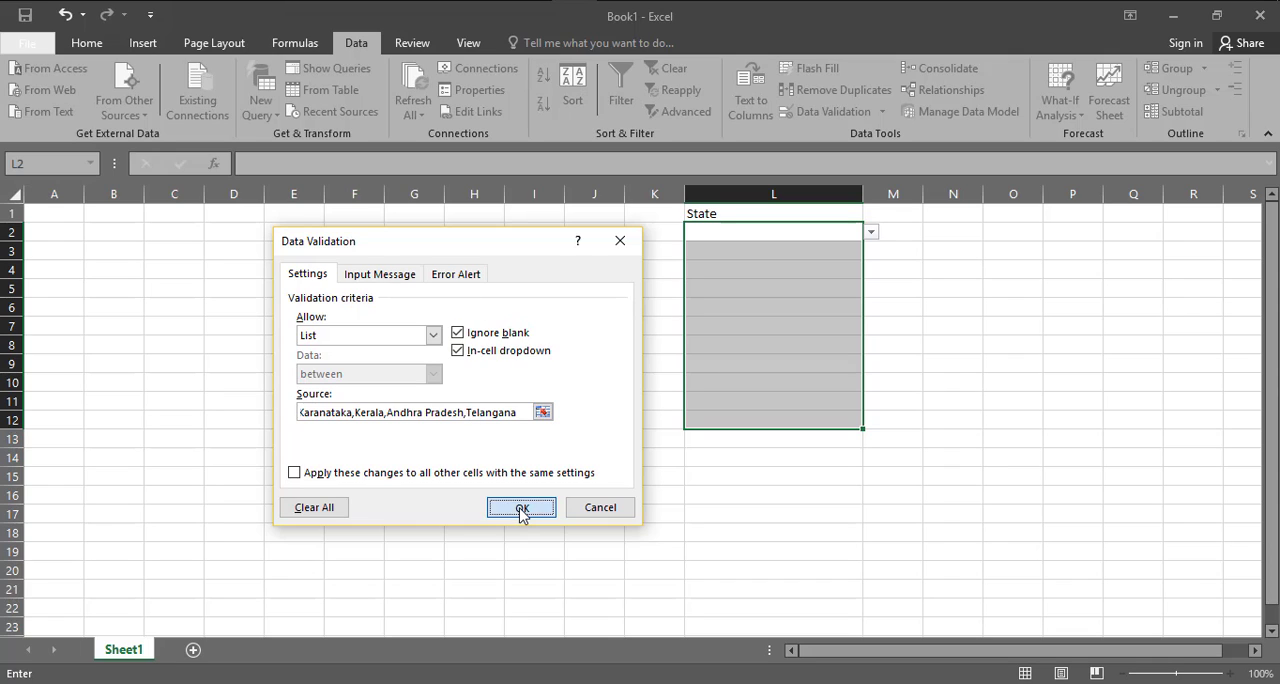
Check the state choices in the drop-down at L2 and select Tamil Nadu from the list in cell L9
click(871, 233)
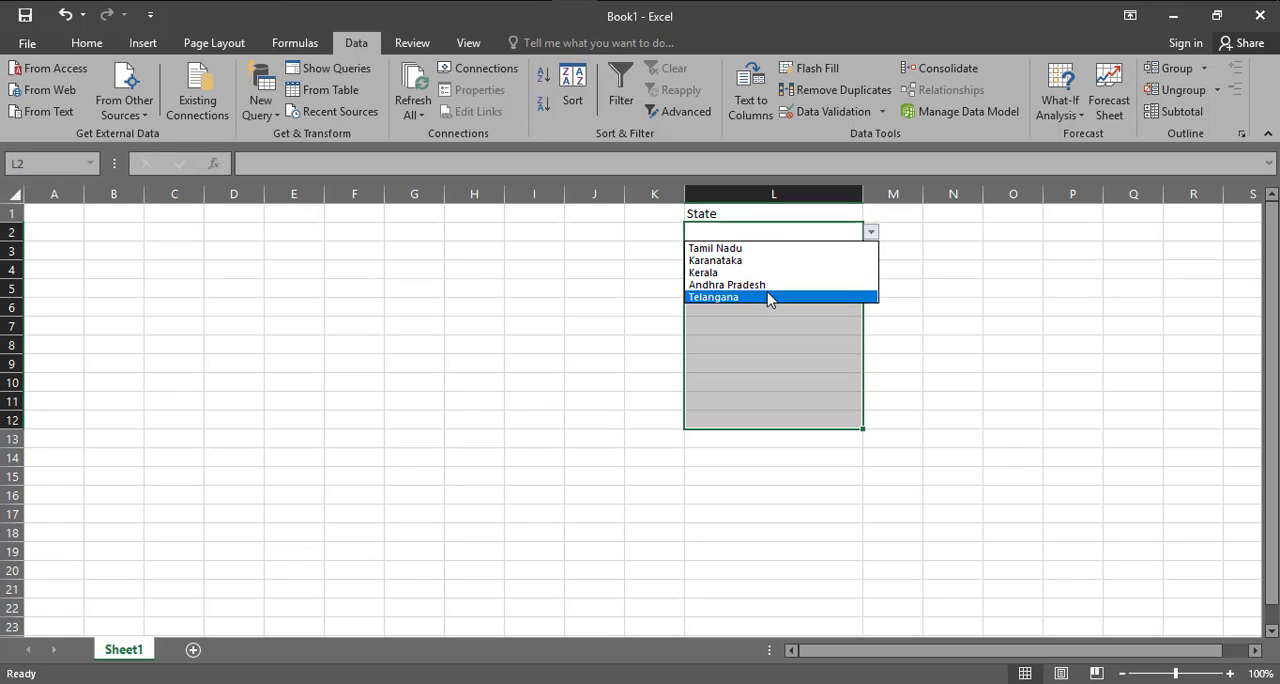
click(814, 400)
click(800, 363)
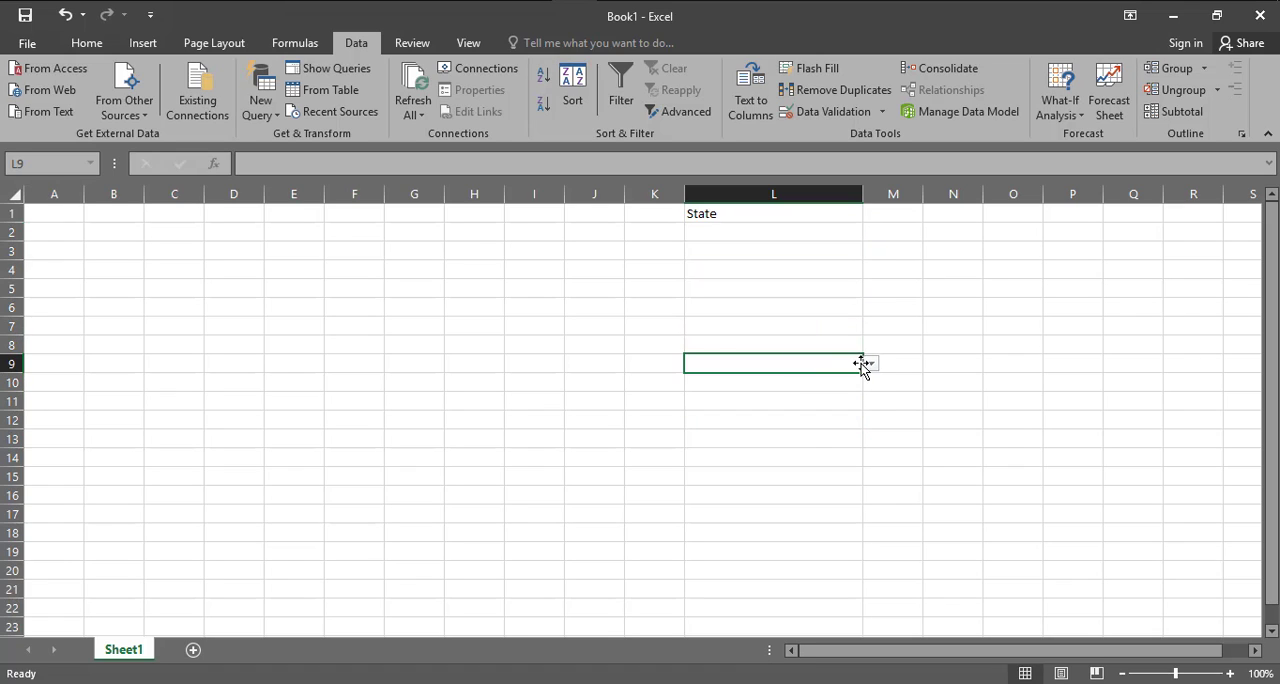
click(871, 364)
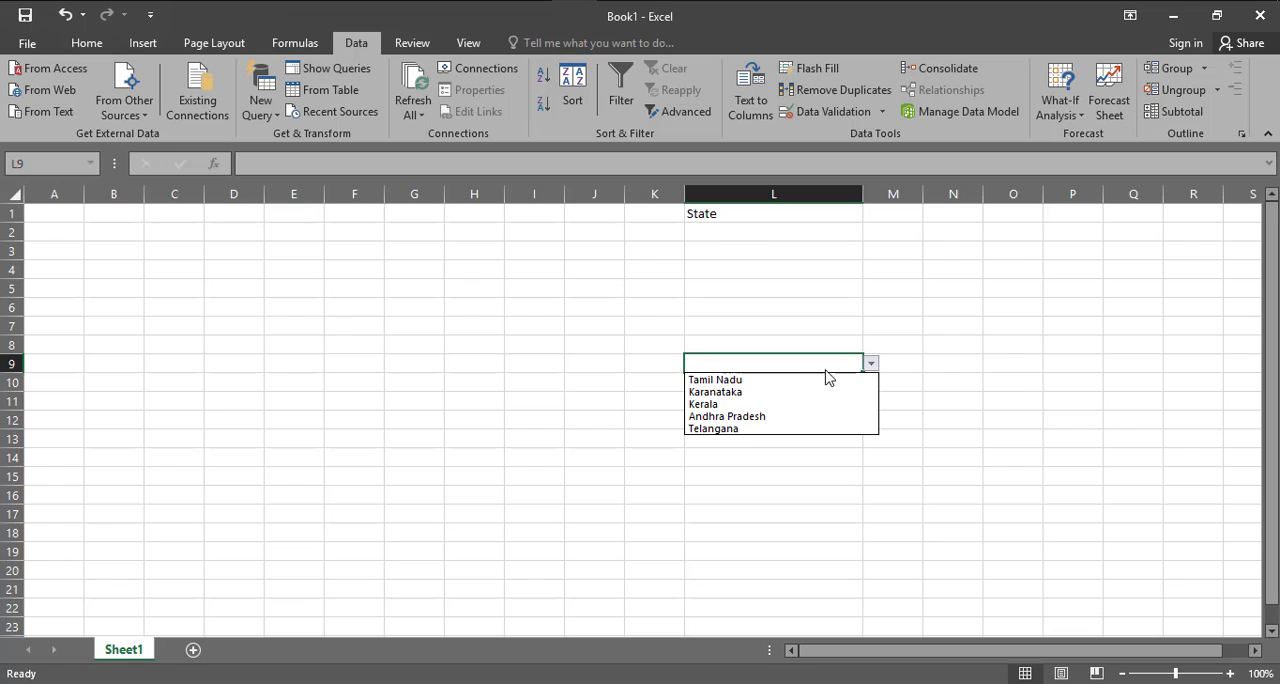
click(798, 380)
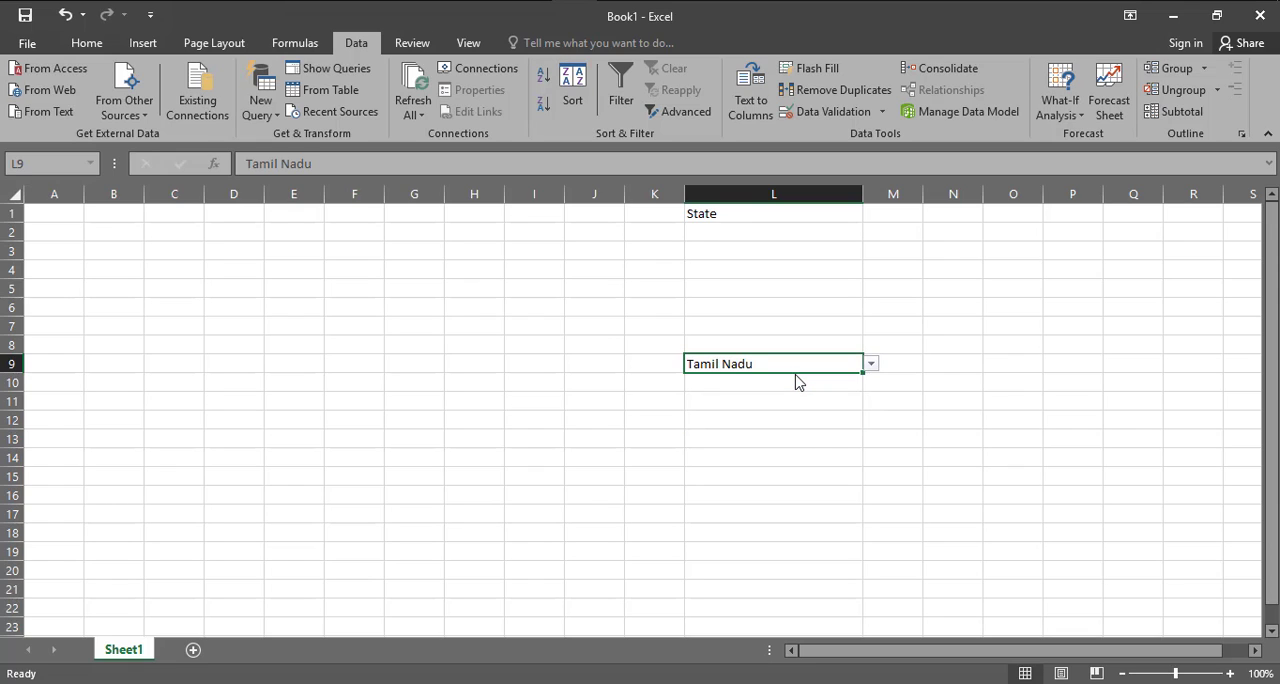
Select Karanataka from the drop-down list in cell L2
click(869, 366)
click(752, 275)
click(851, 234)
click(870, 233)
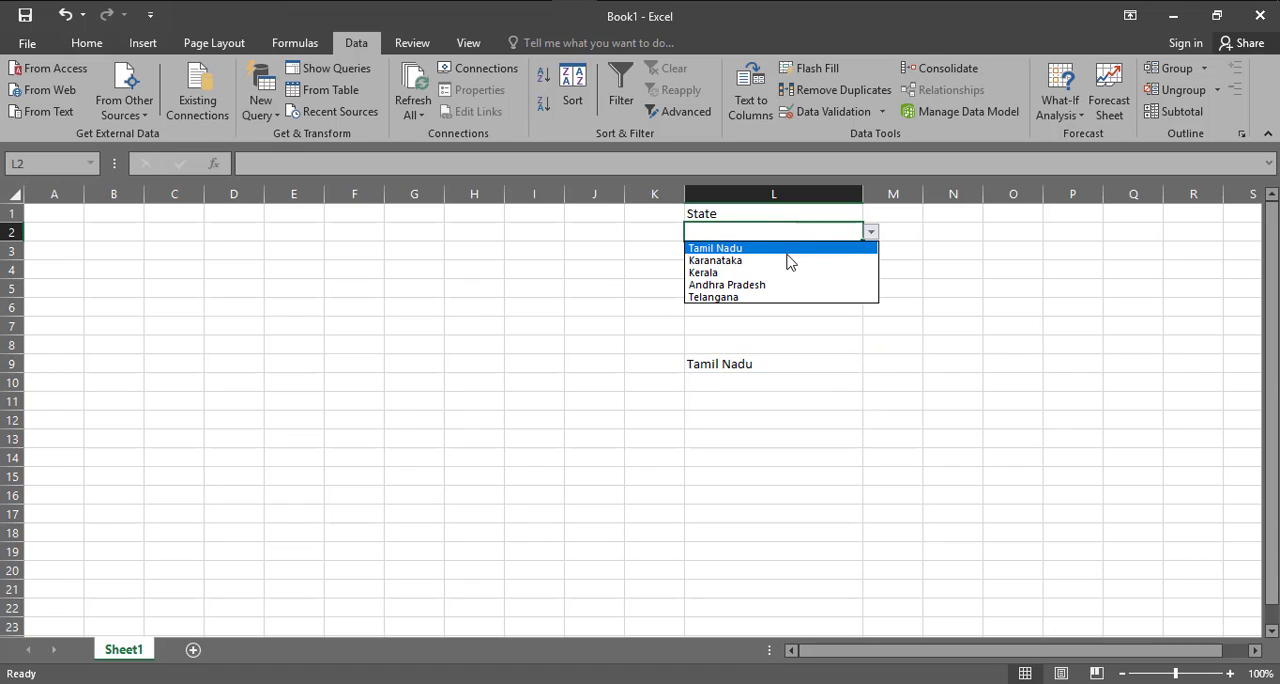
click(788, 258)
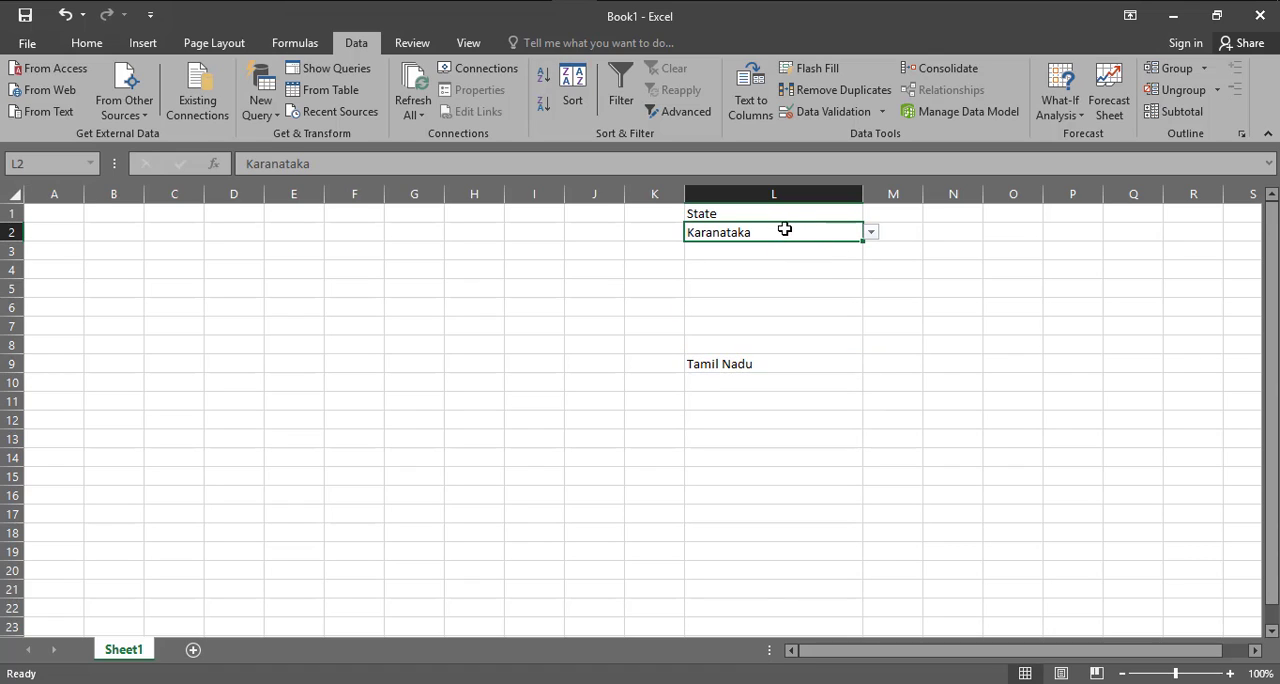
Select cells L2:L14 and review their data validation settings with the existing rule extended to the cells lacking it
drag(786, 232, 787, 458)
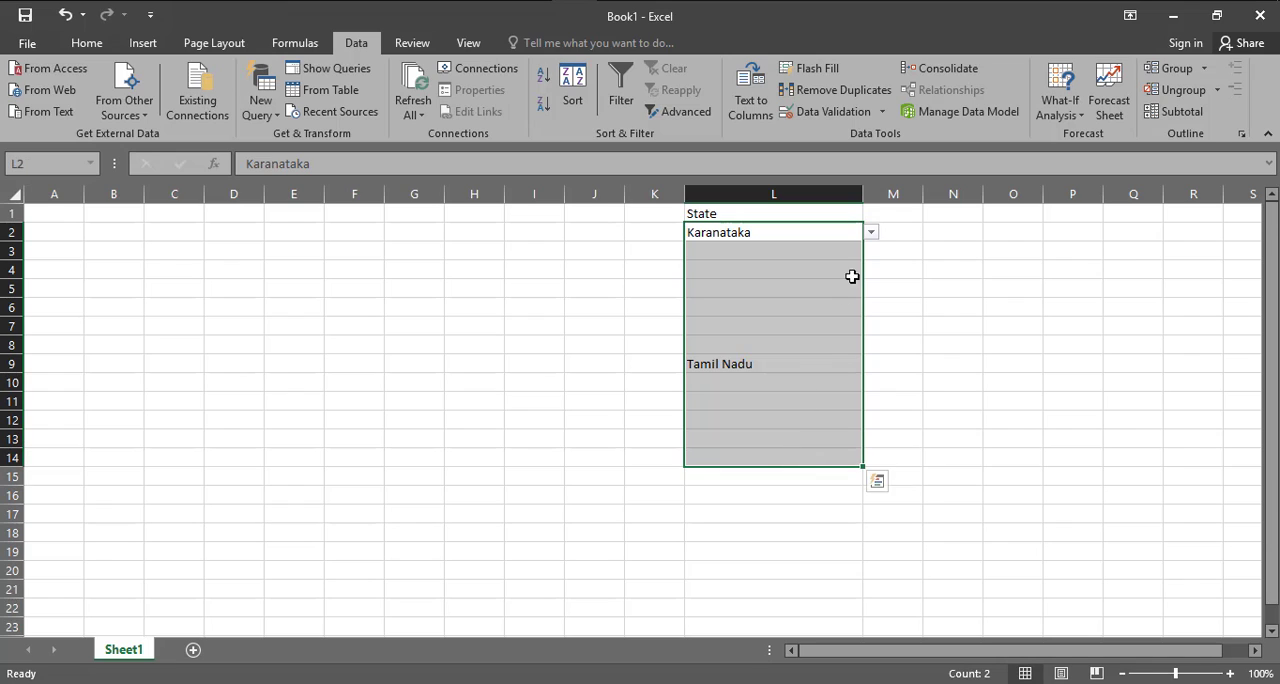
click(884, 111)
click(848, 133)
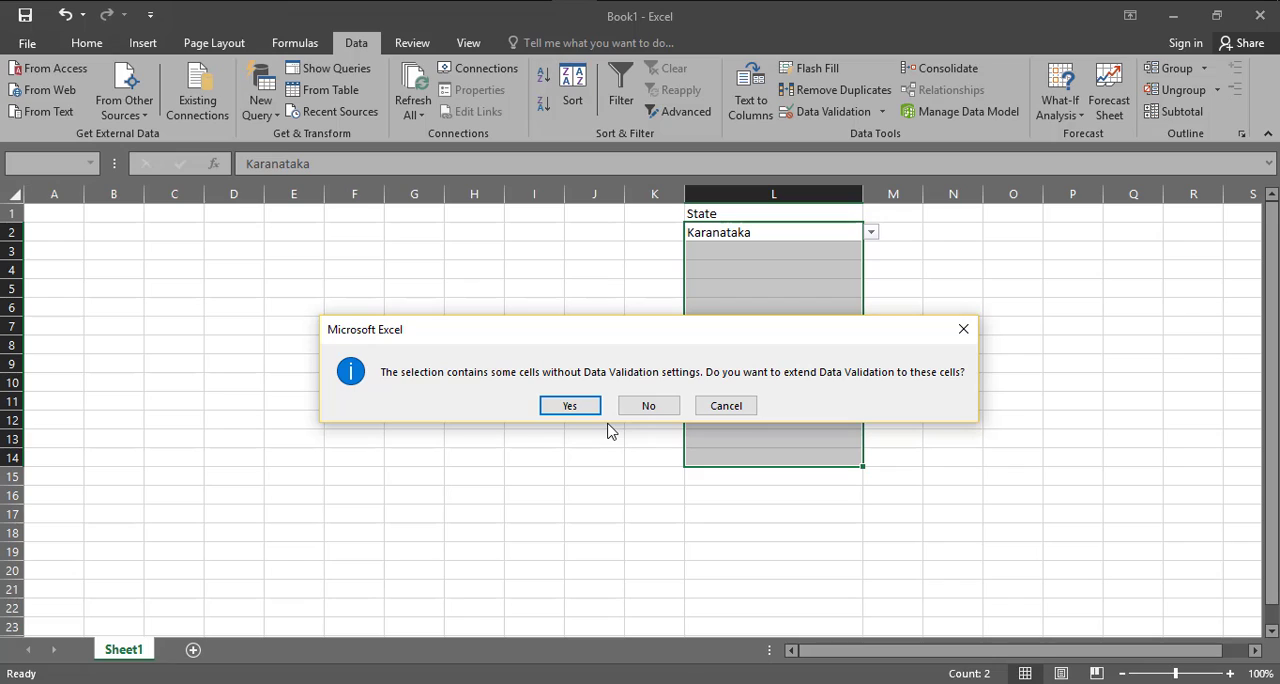
drag(656, 338, 743, 306)
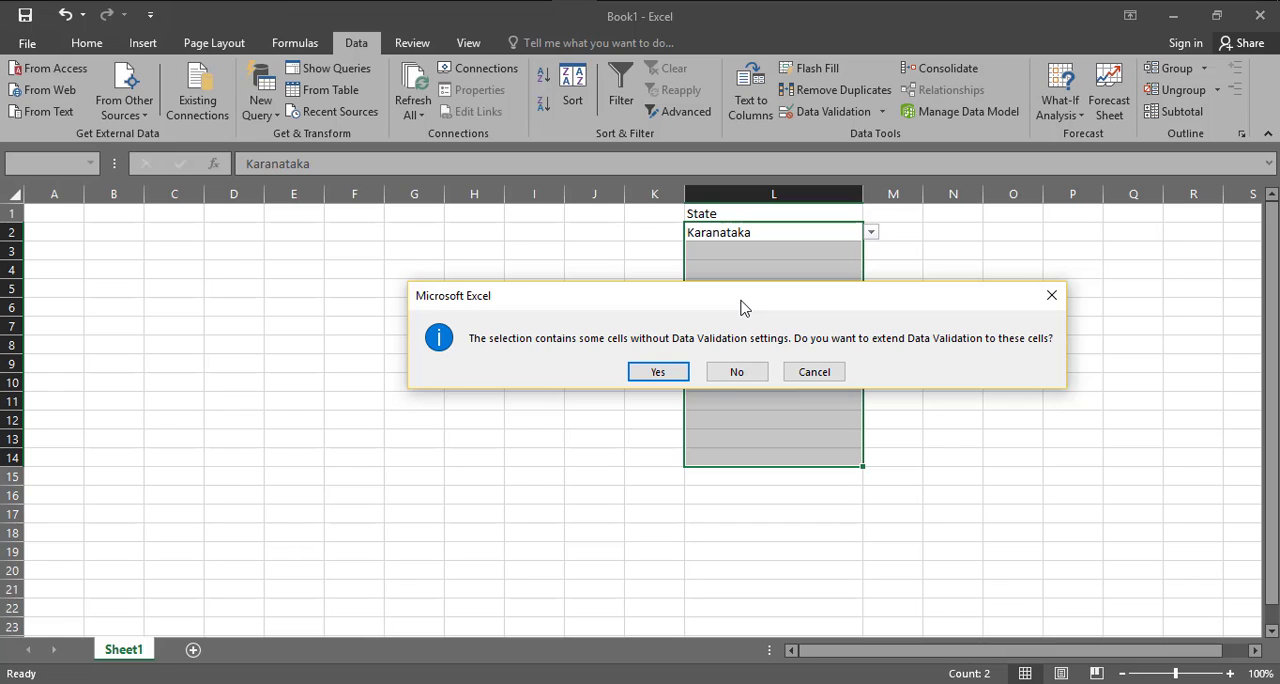
click(658, 372)
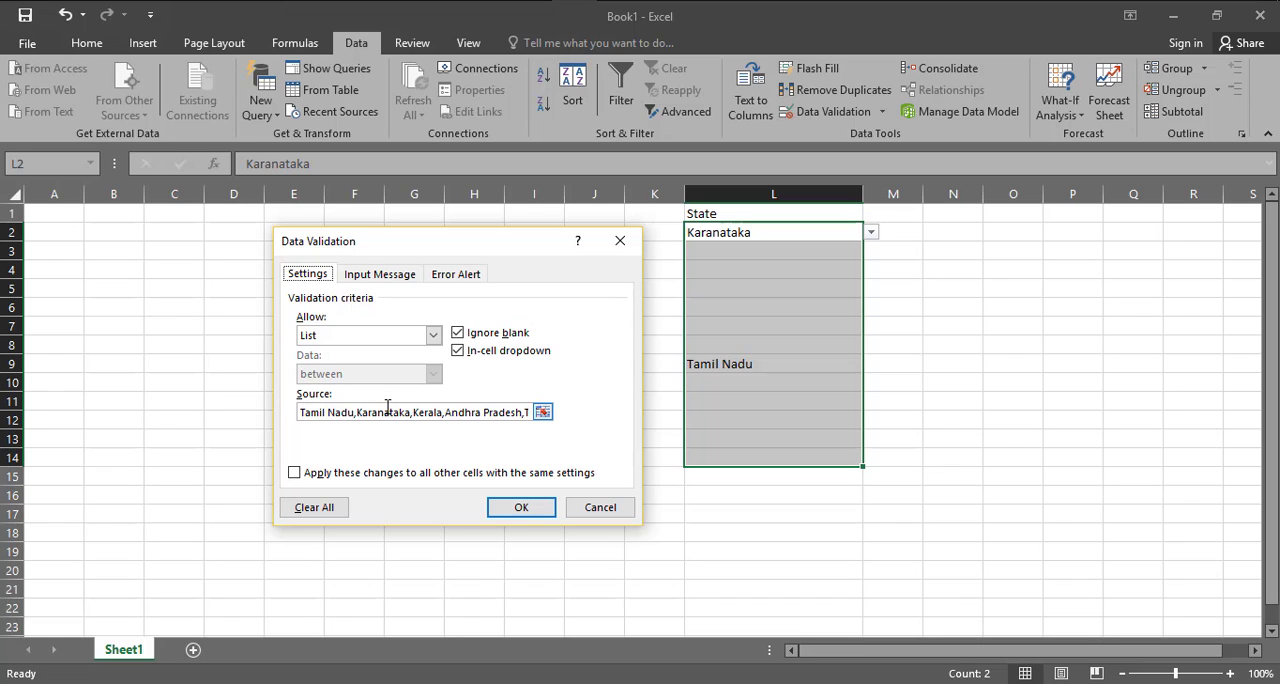
key(Return)
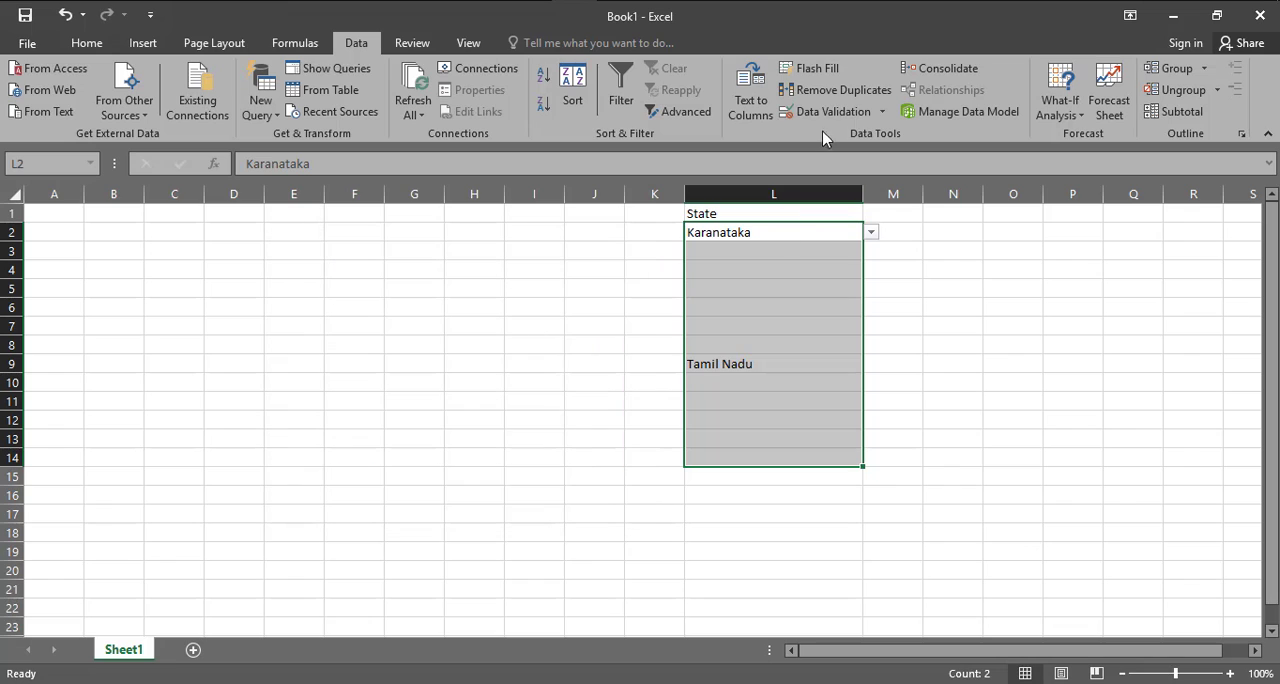
Review the data validation settings for L2:L14 without extending the existing rule to the other cells
click(883, 111)
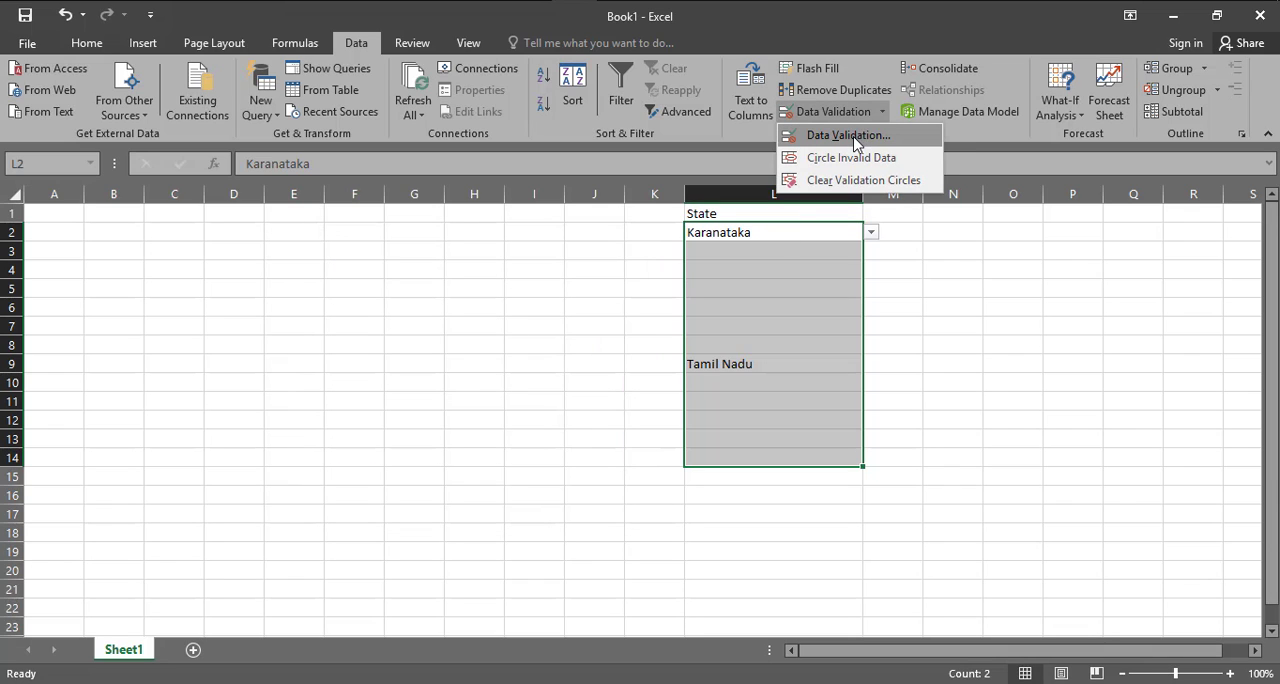
click(860, 131)
click(648, 408)
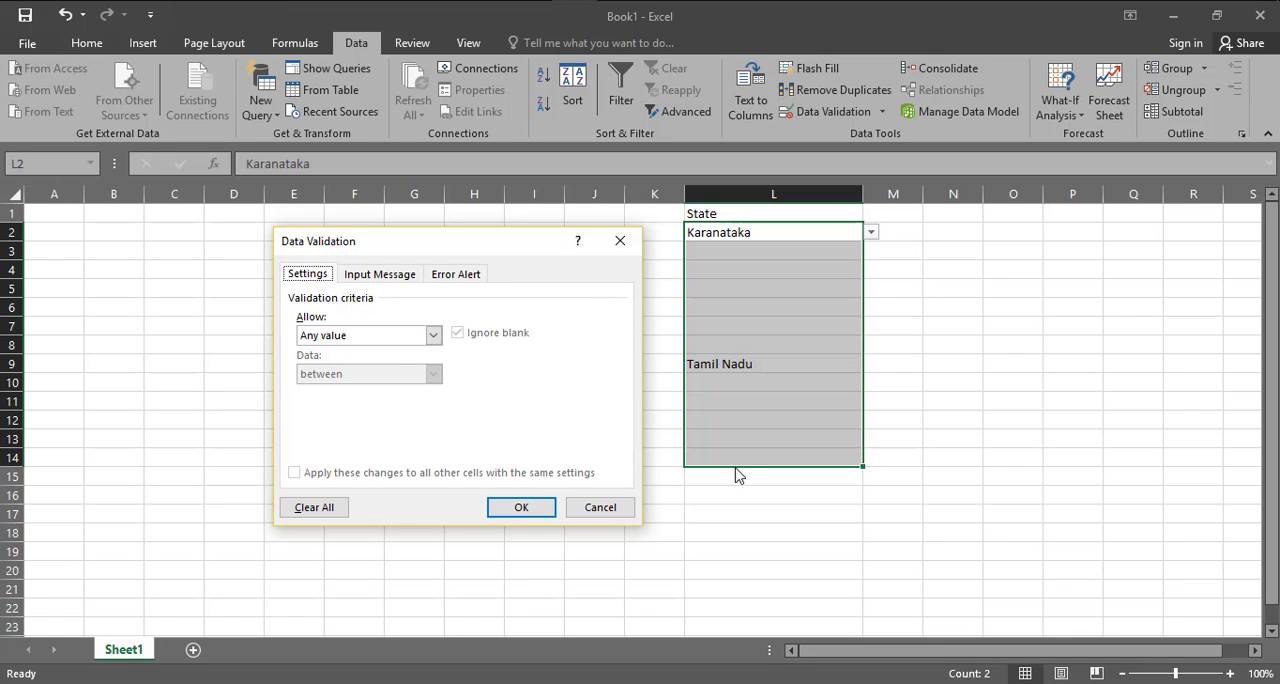
click(433, 335)
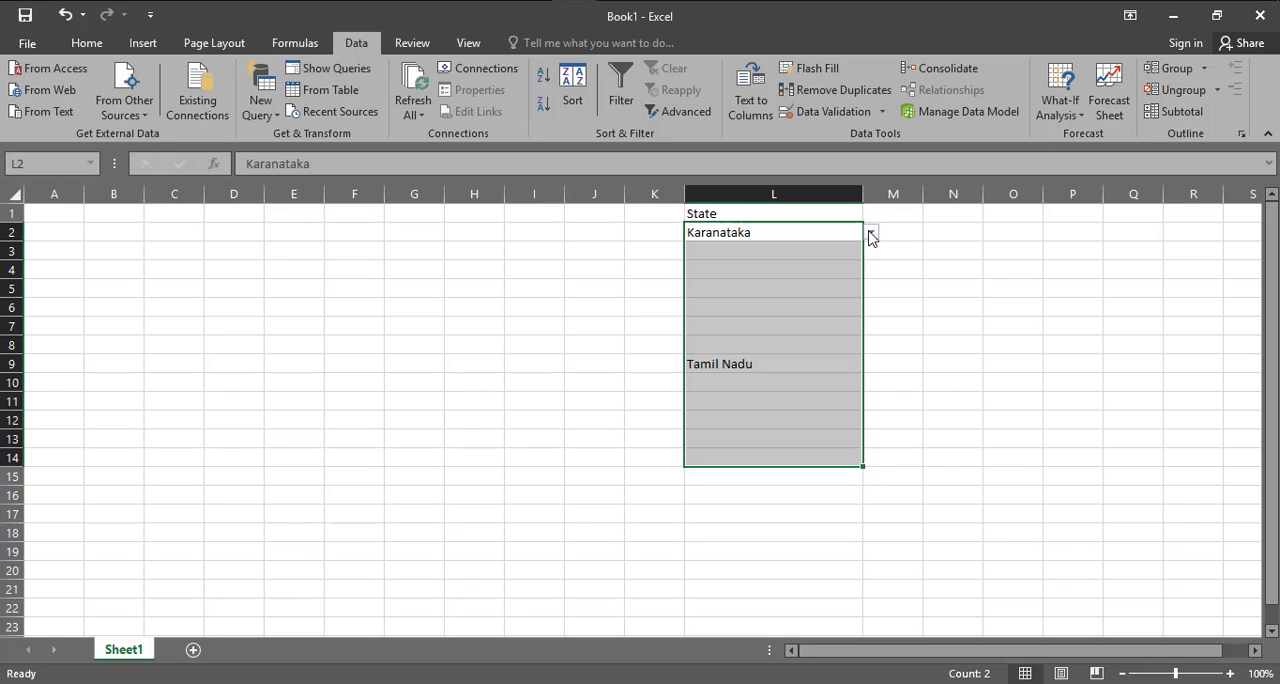
Open data validation for L2:L14 with the state list rule extended to all cells and set the input message title to Input message
click(826, 113)
key(Return)
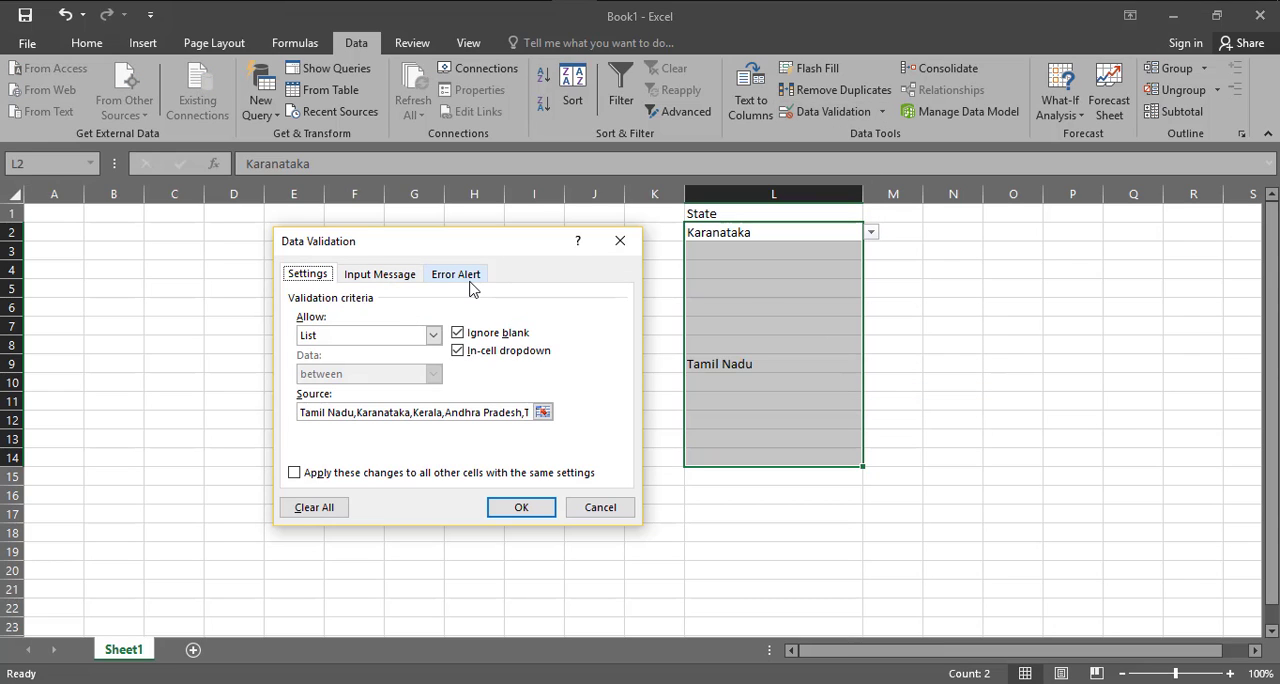
click(368, 284)
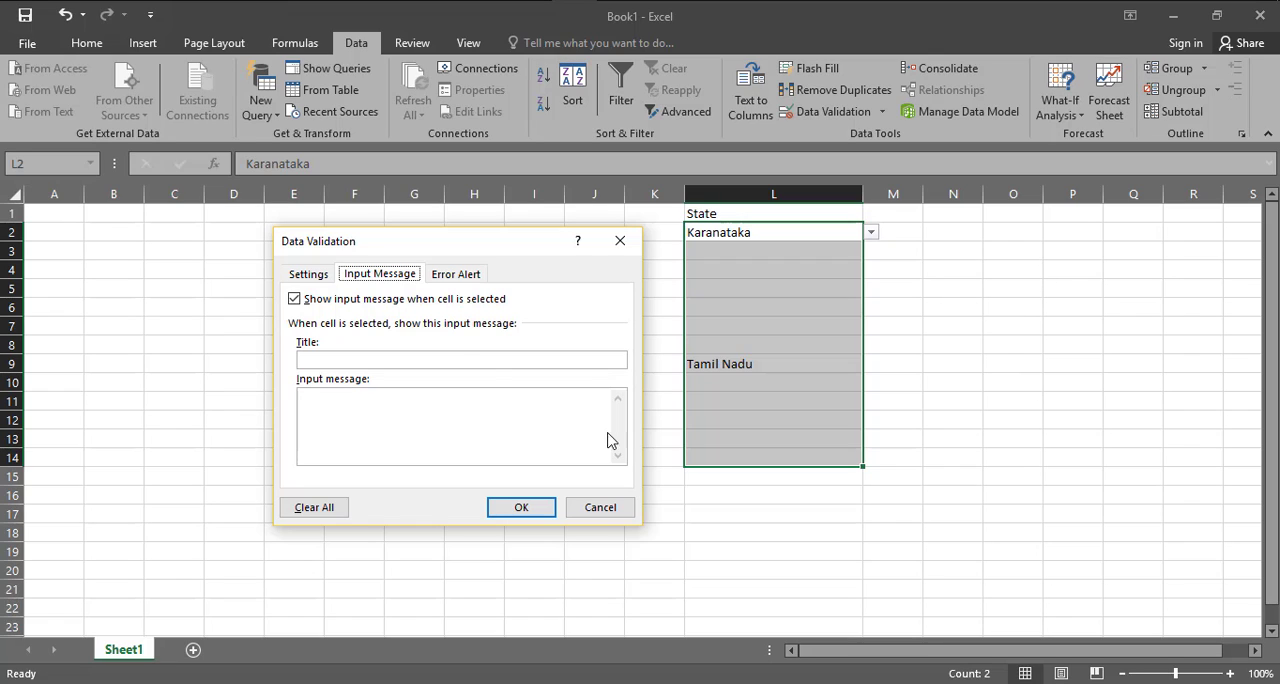
click(492, 414)
click(360, 361)
text(Input message)
Set the input message text to "Please select the state name through drop down list."
key(Tab)
text(Please )
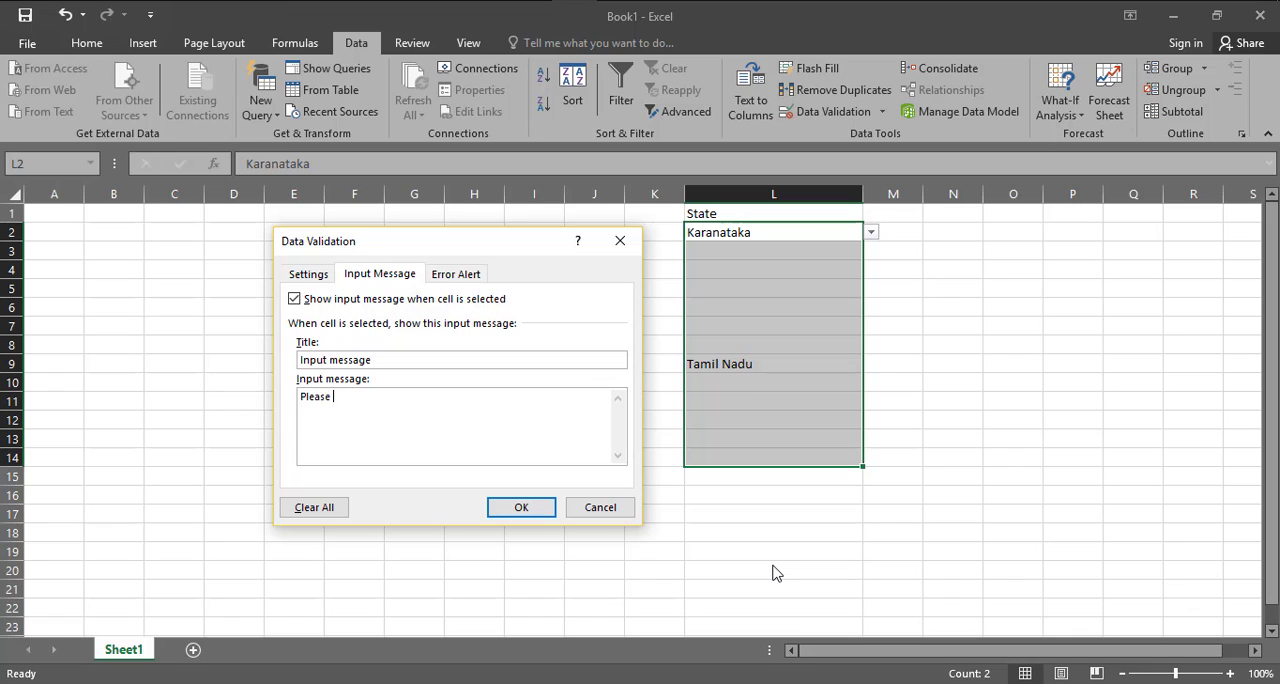
text(select the state name thro)
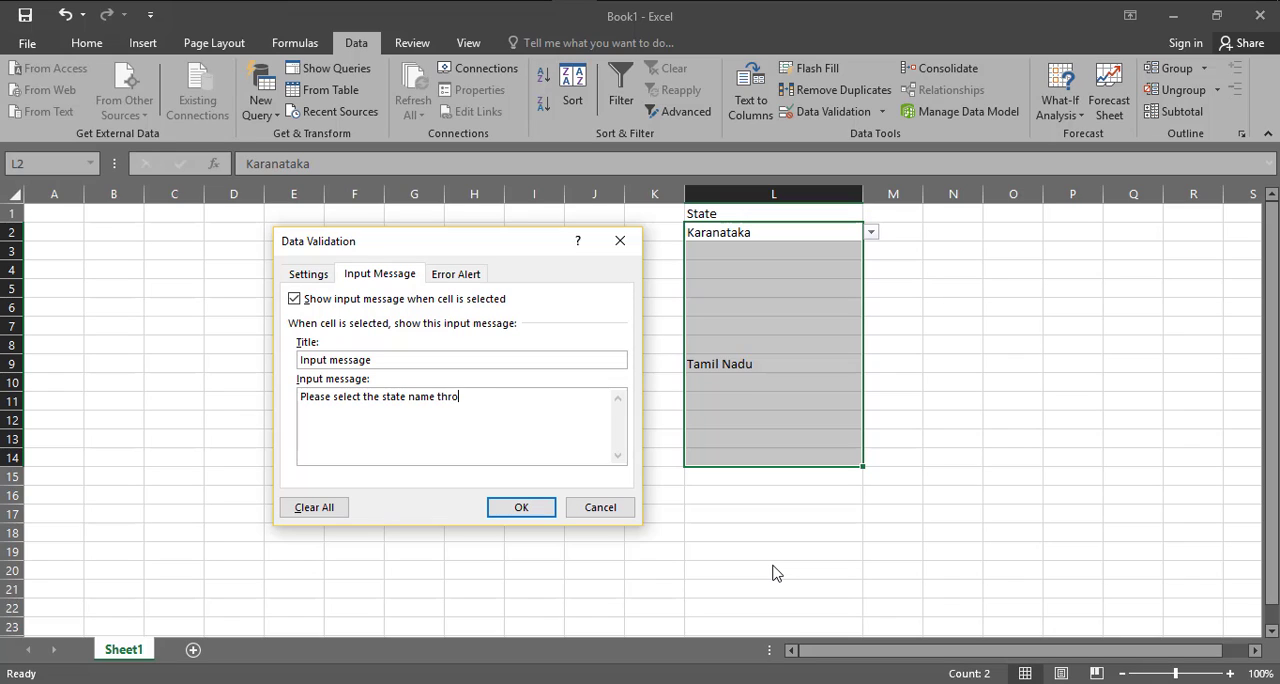
text(ugh drop down list.)
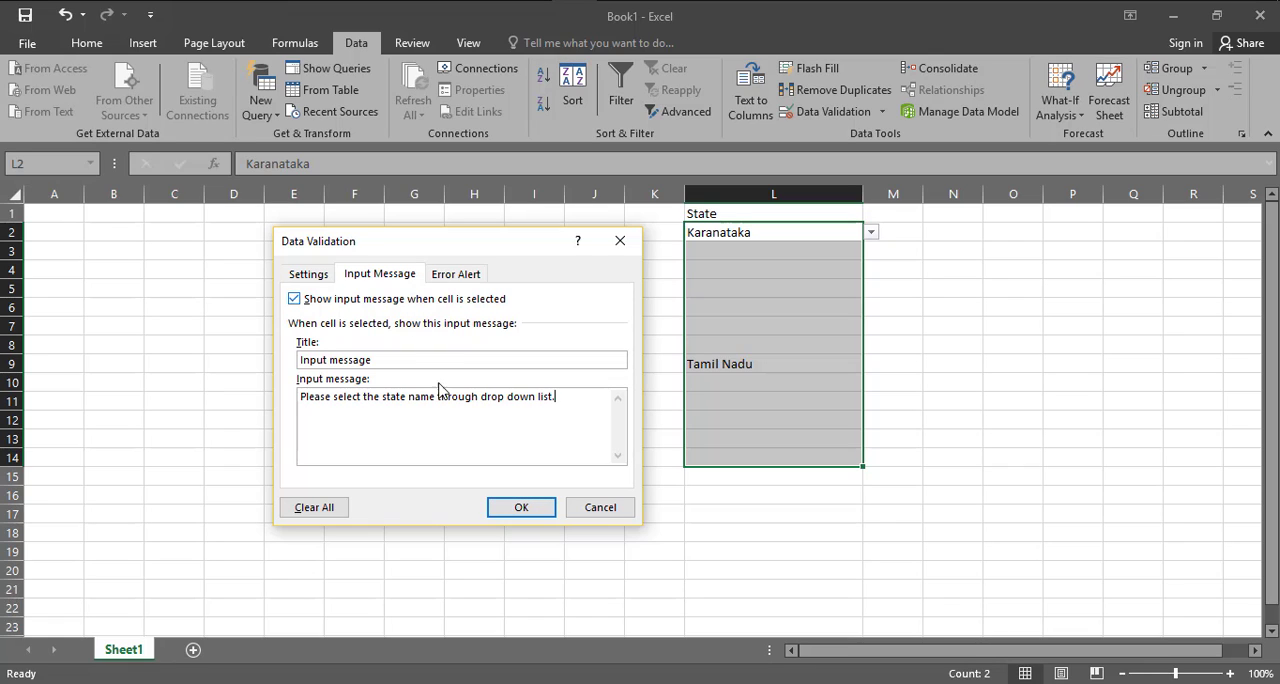
Set a Stop error alert titled "Stop the work" with the message "You select the name of state in drop down list." and apply the validation
click(452, 276)
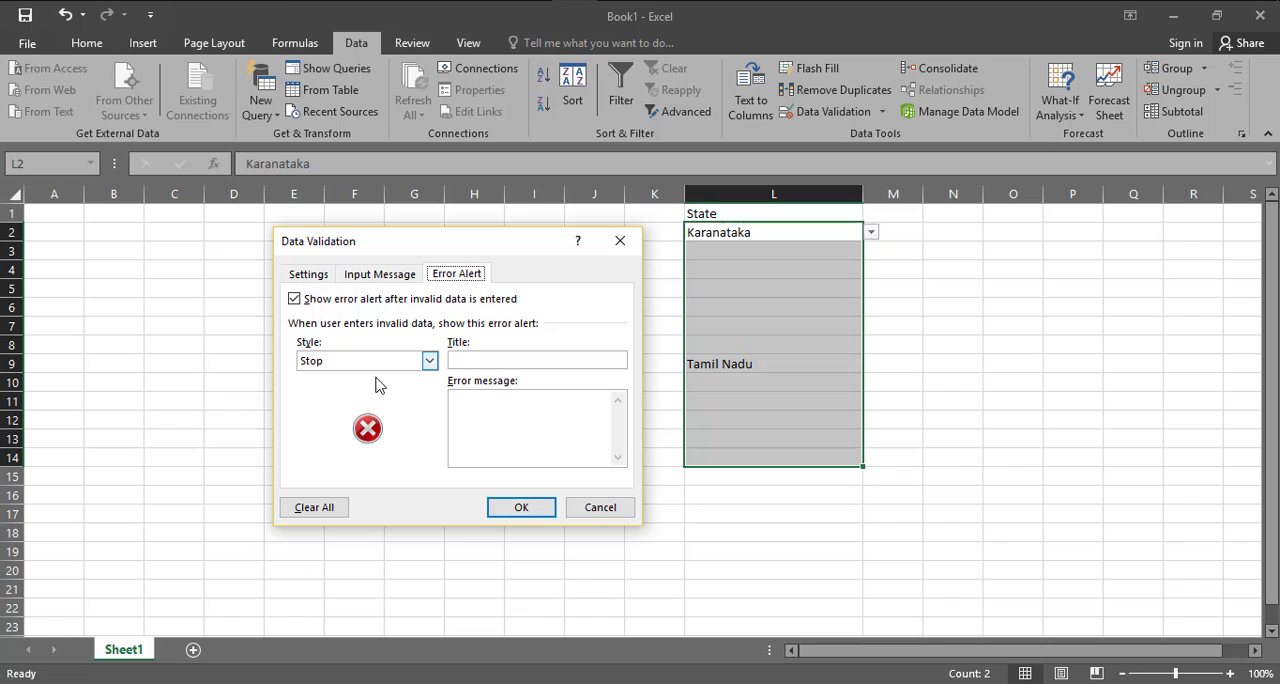
click(515, 366)
text(Stop the work)
key(Tab)
text(You select the name of state in drop down l)
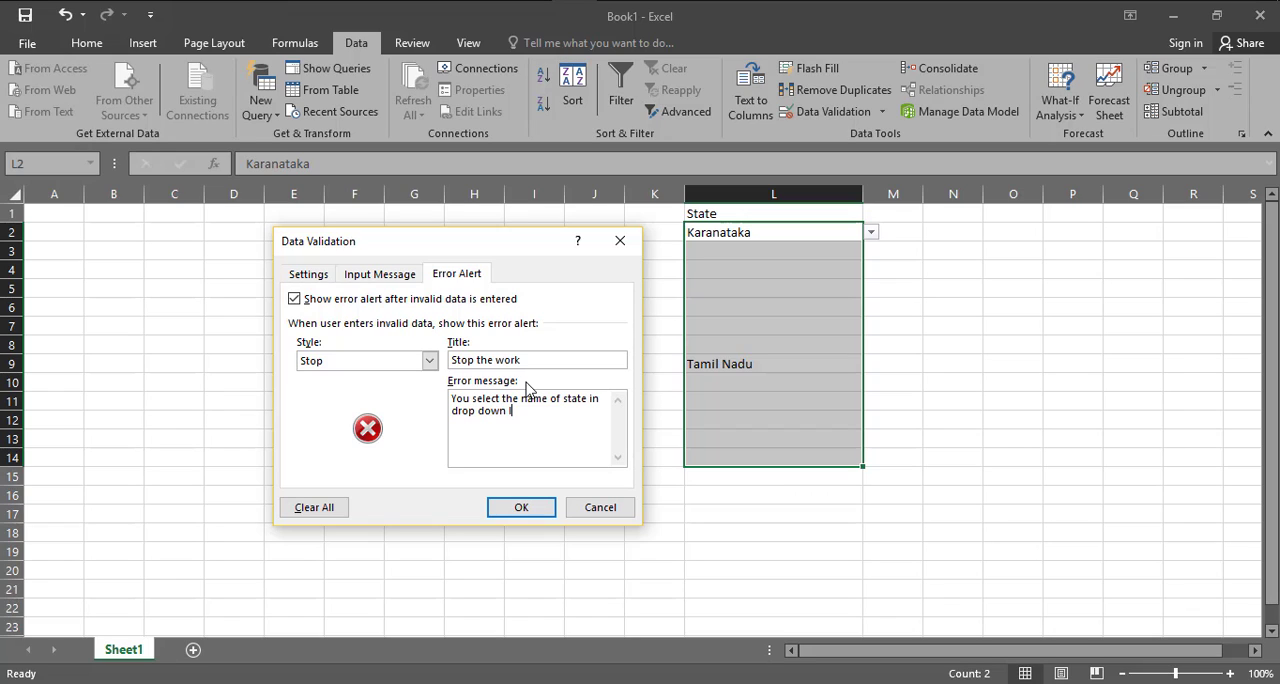
text(ist.)
click(519, 508)
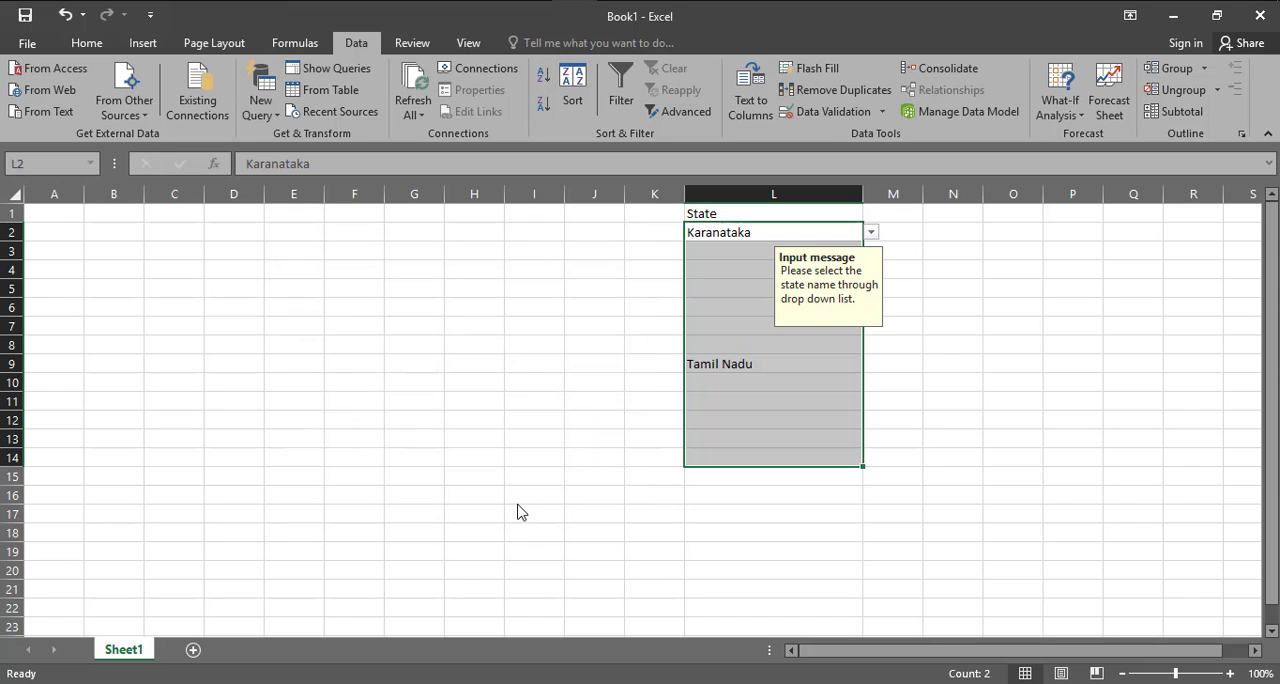
Check the input message and the state choices offered by the drop-down in cell L5
click(1068, 549)
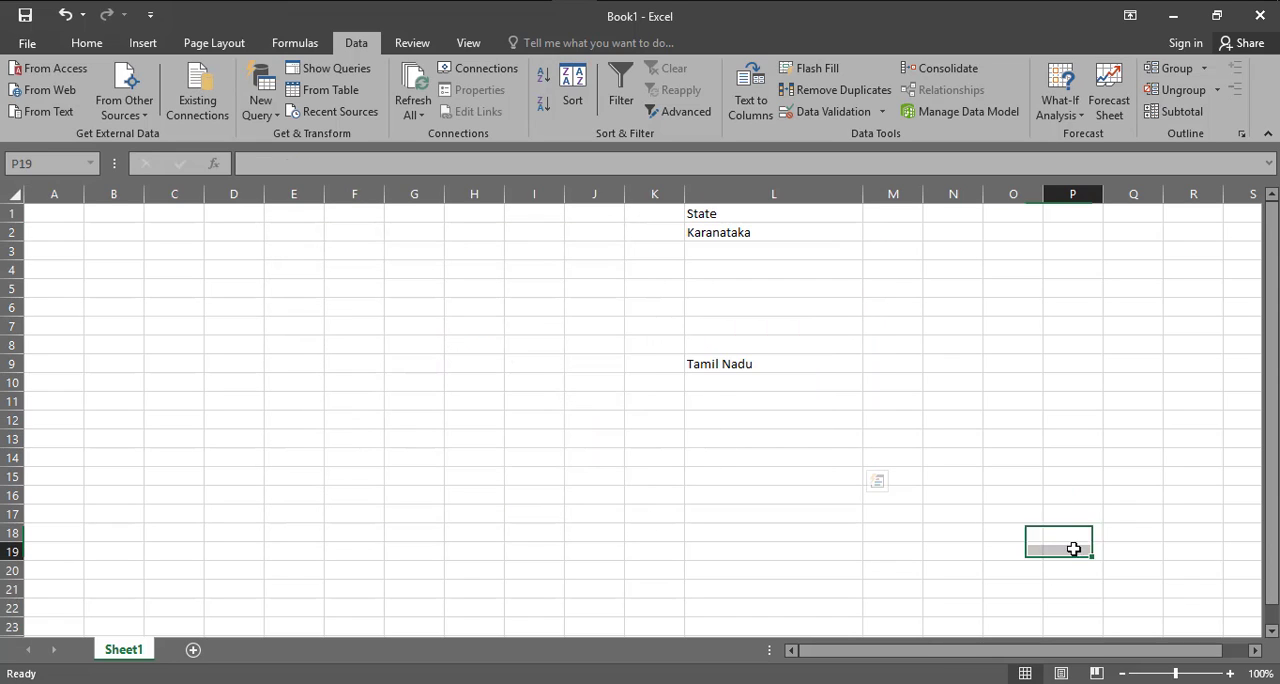
click(707, 289)
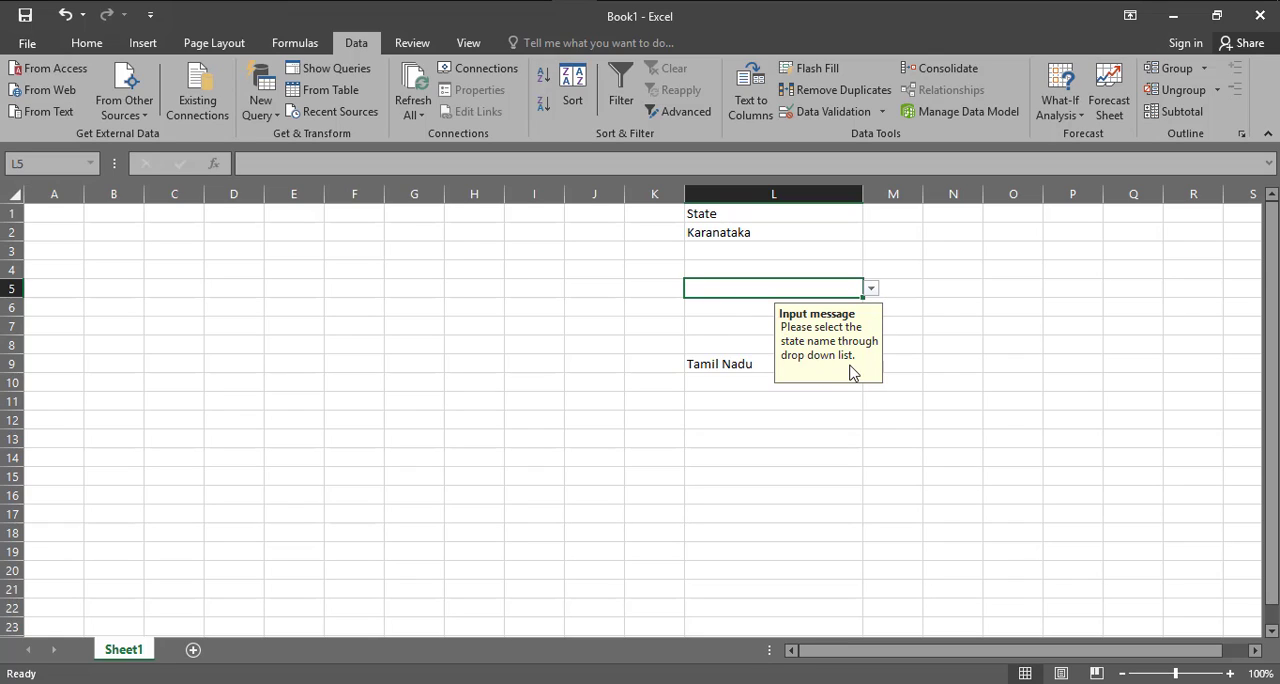
click(872, 290)
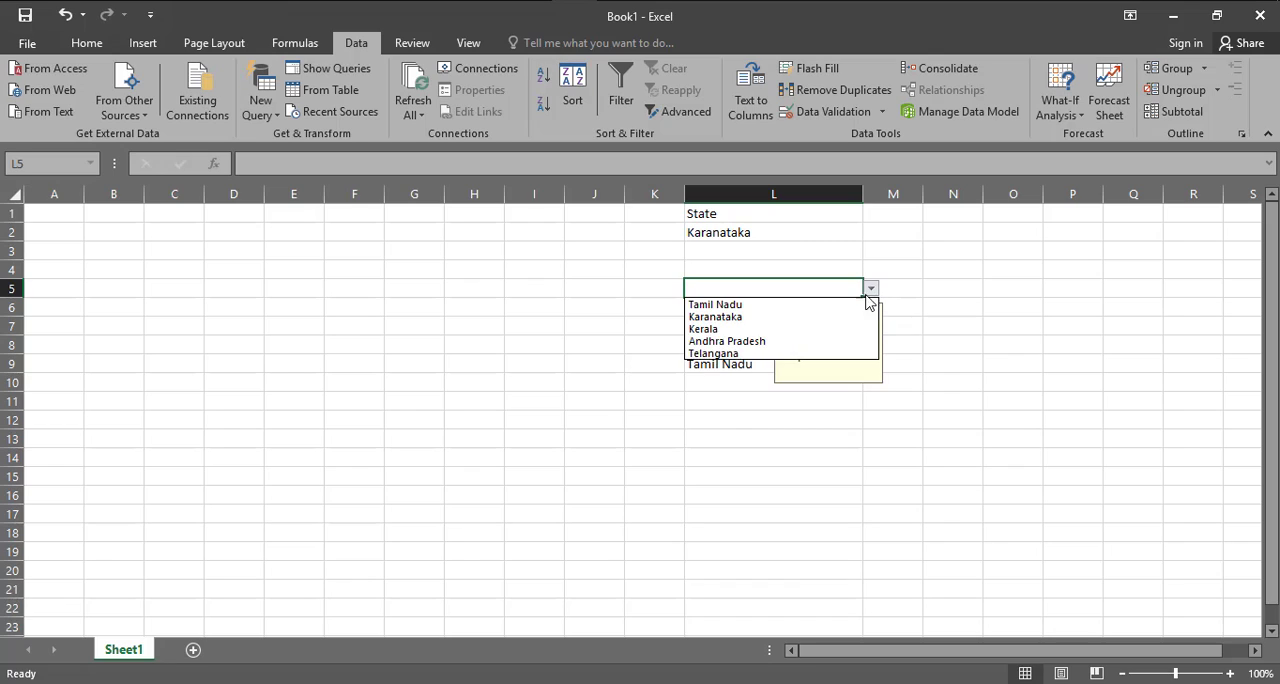
click(780, 286)
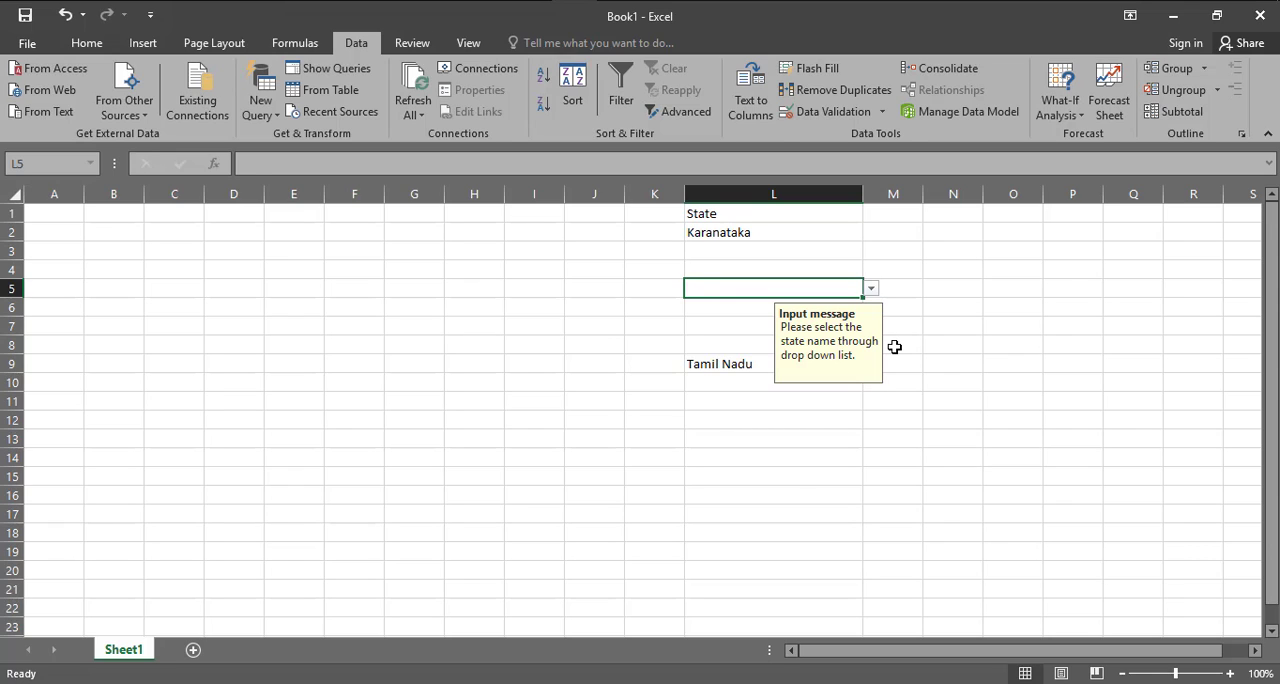
Try to enter Delhi in cell L5 to test the error alert, and cancel the entry
text(Delhi)
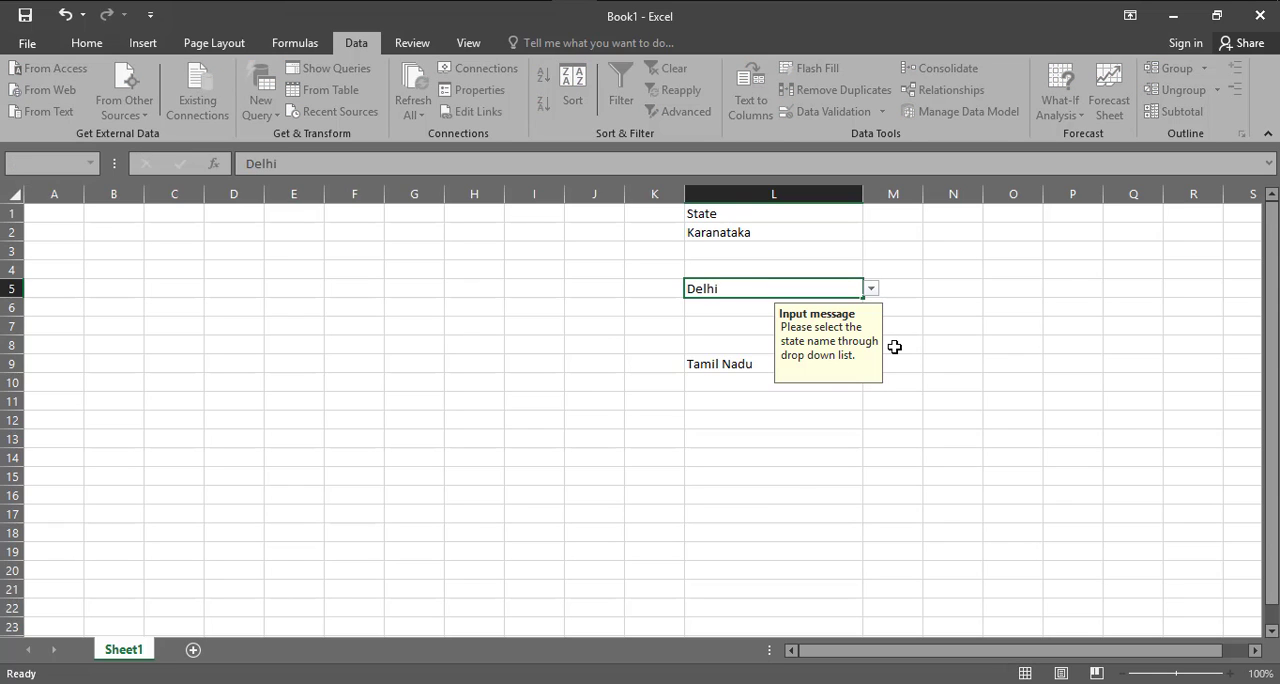
key(Return)
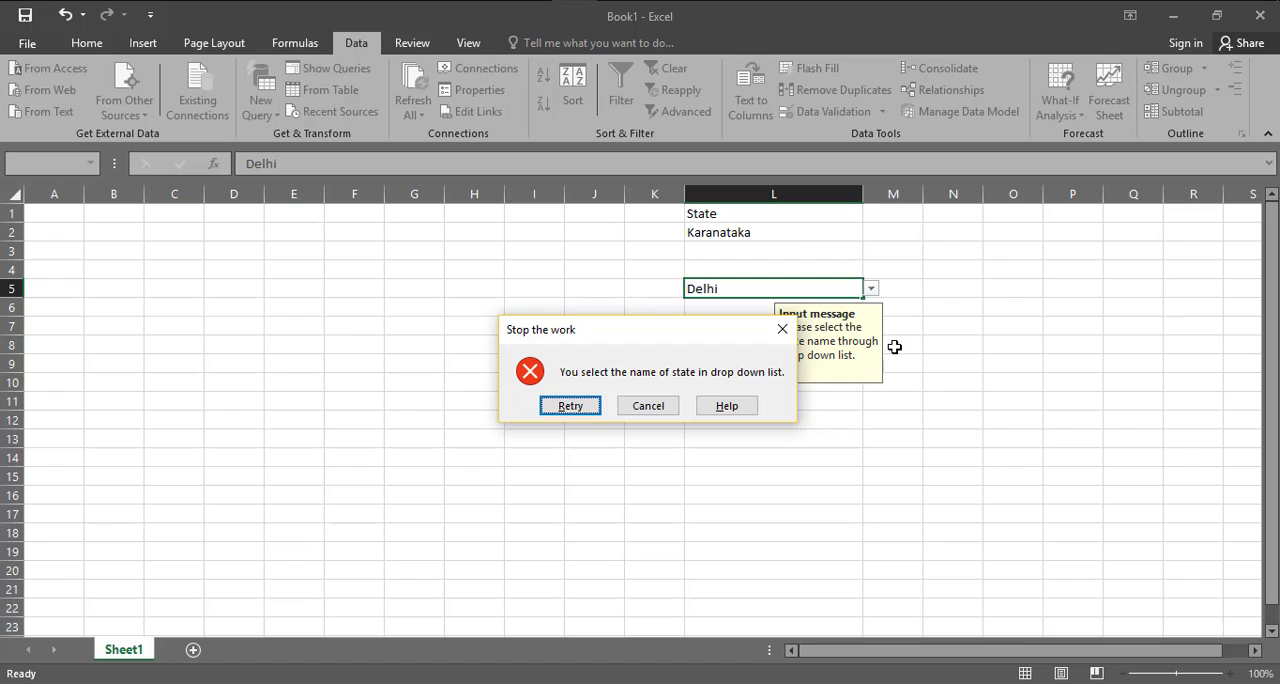
key(Escape)
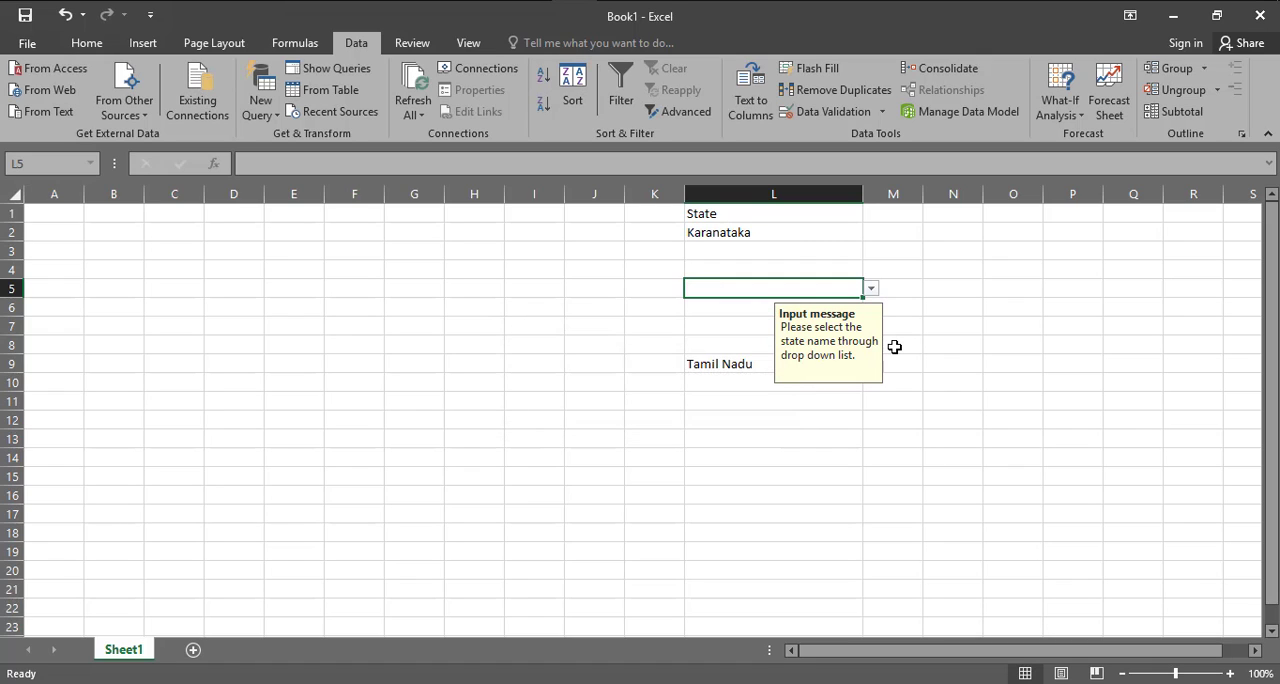